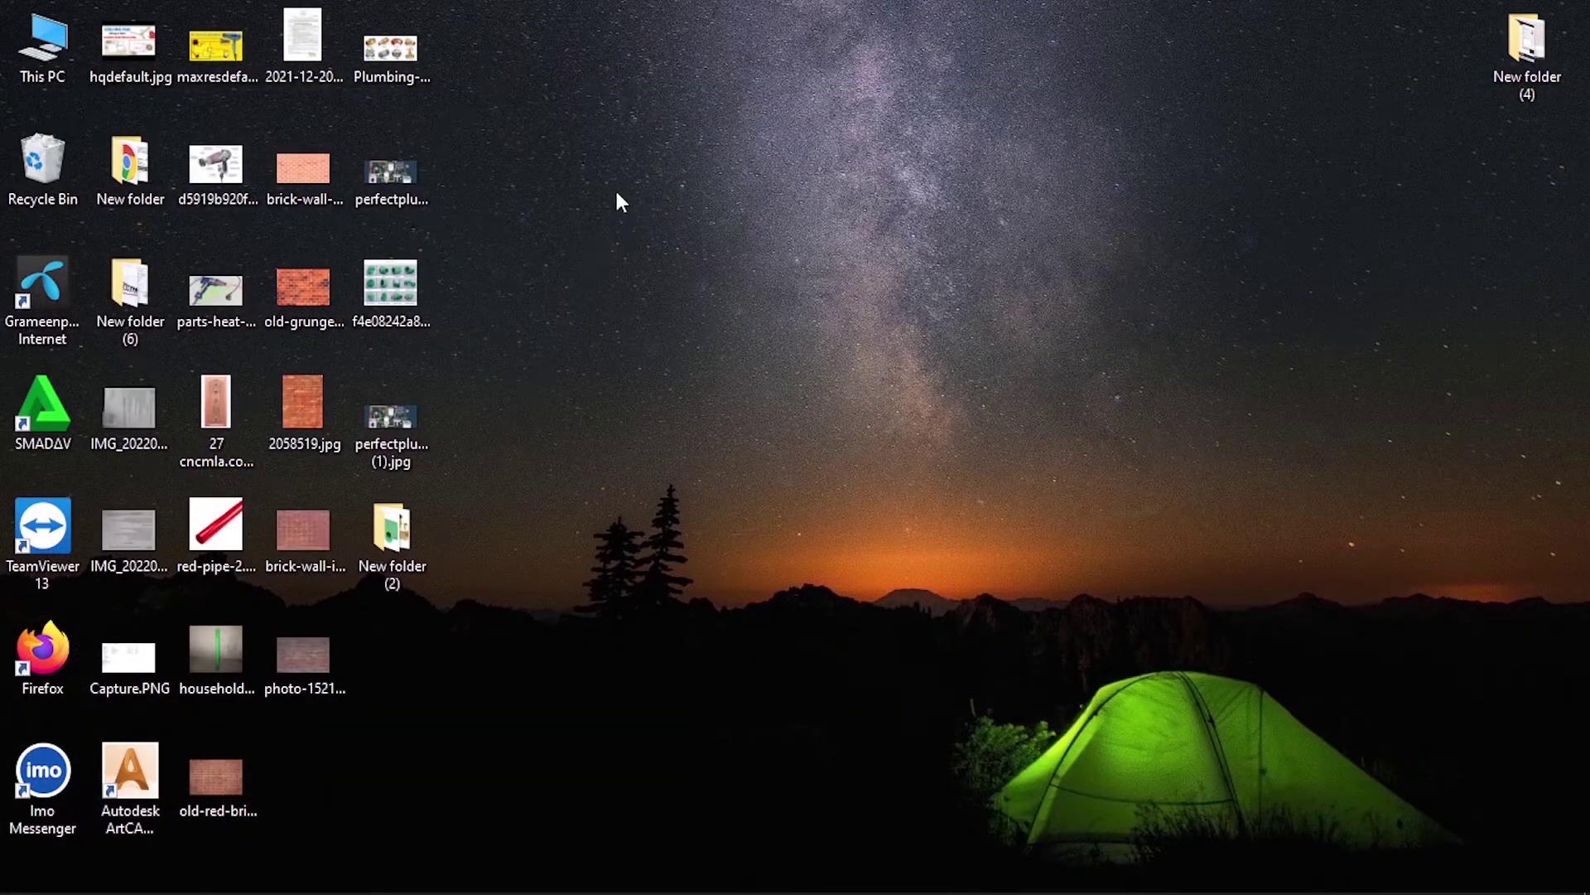
Launch Chrome from the taskbar to get a new Google search tab
left_click(322, 876)
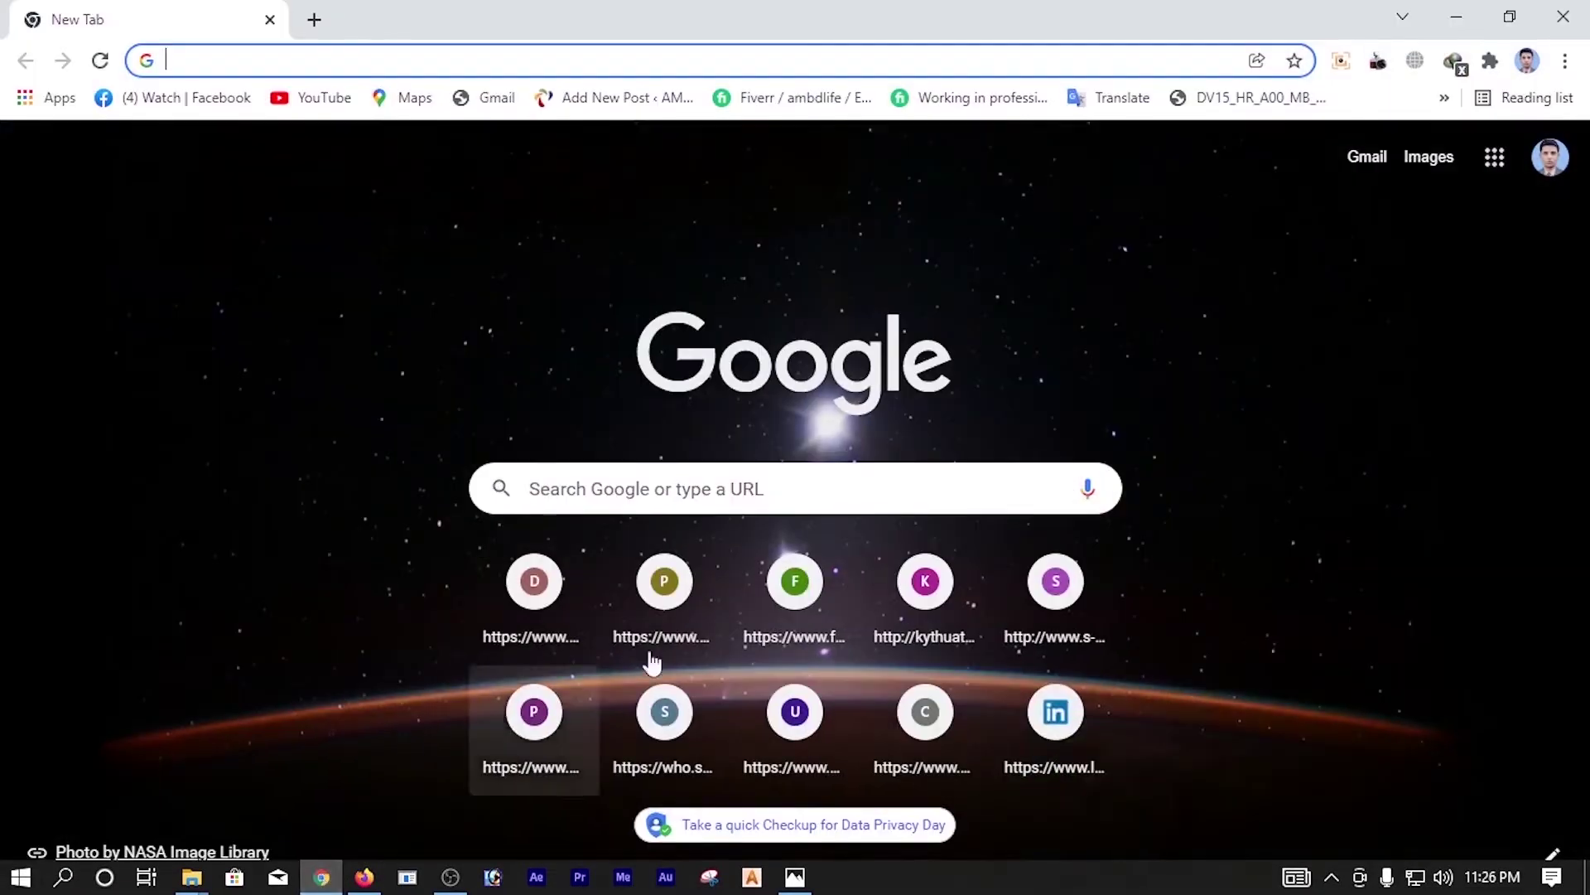
Search Google for e-service.ocei.gov.bd and check that the OCEI Service Portal result appears
left_click(570, 474)
type("e-service.ocei.gov.bd")
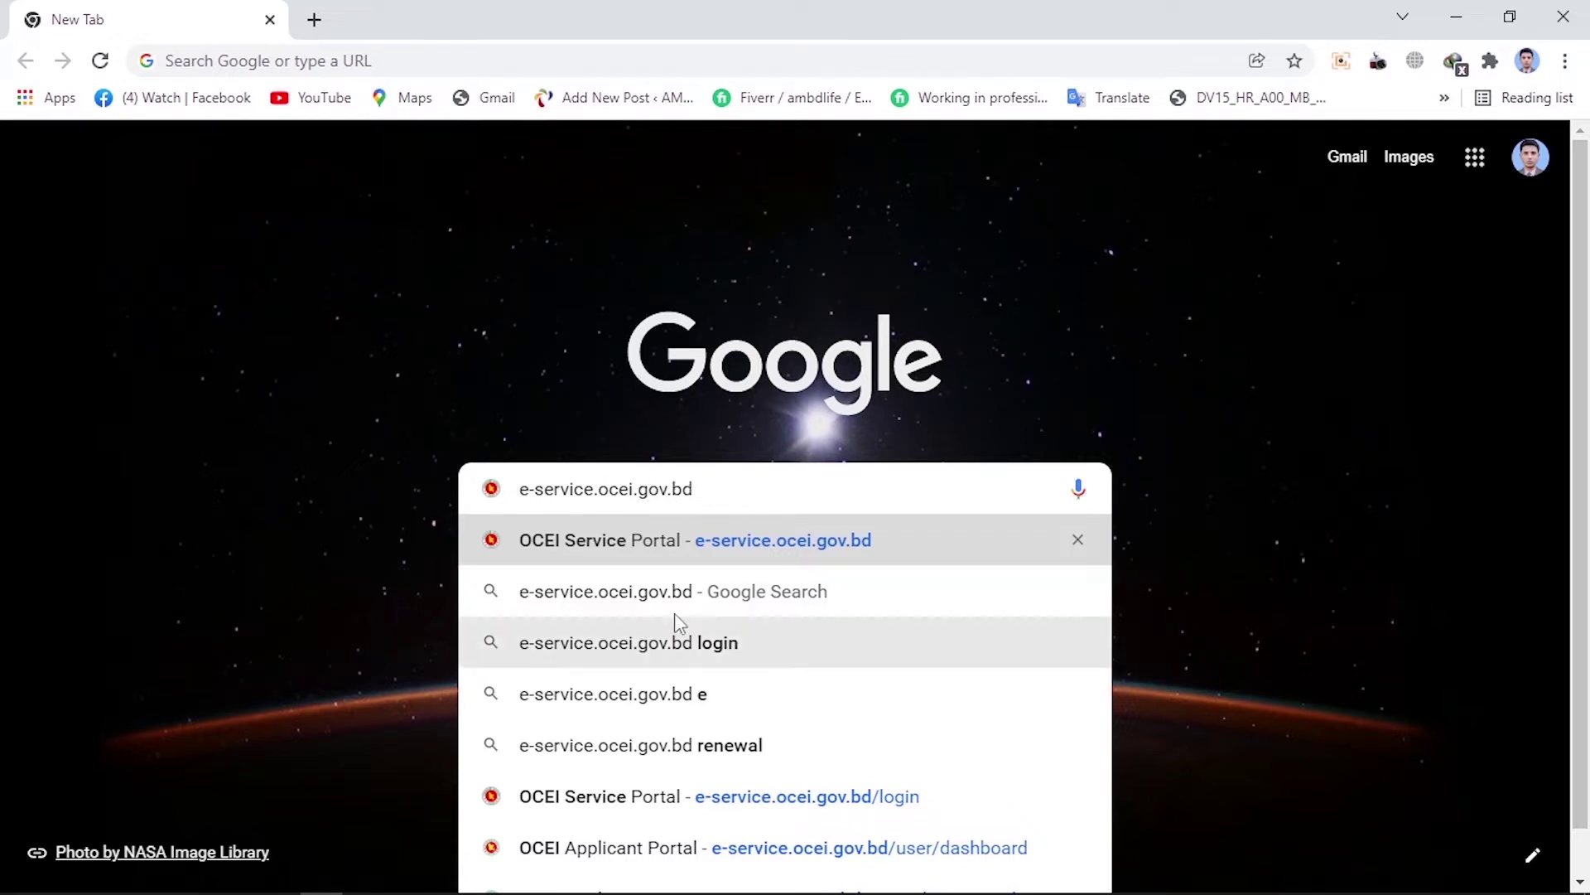
left_click(603, 595)
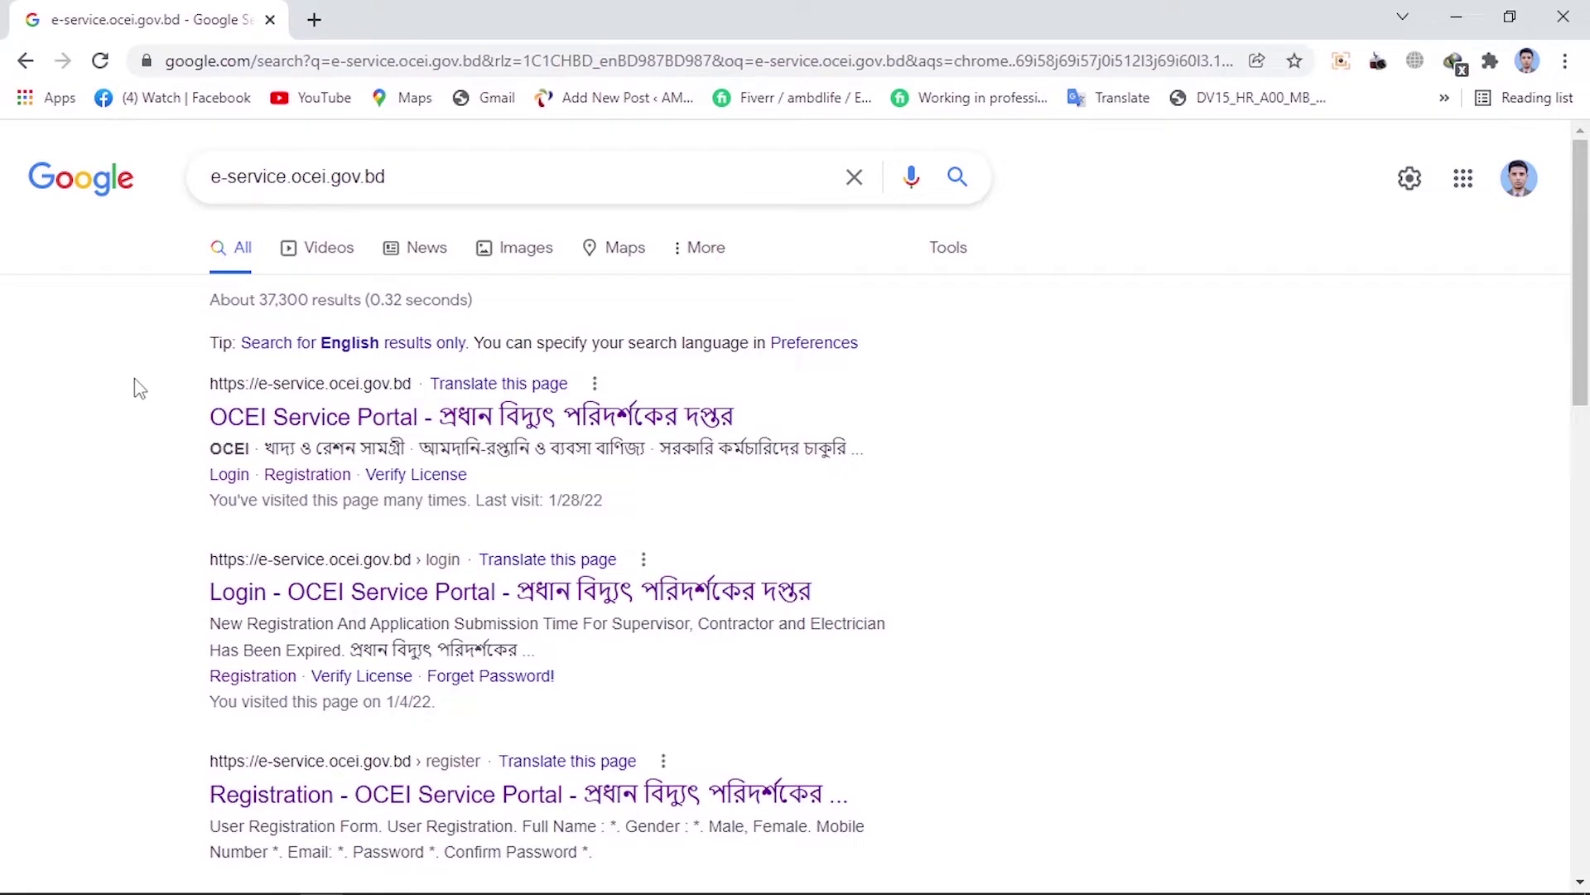
scroll(171, 469, "down", 3)
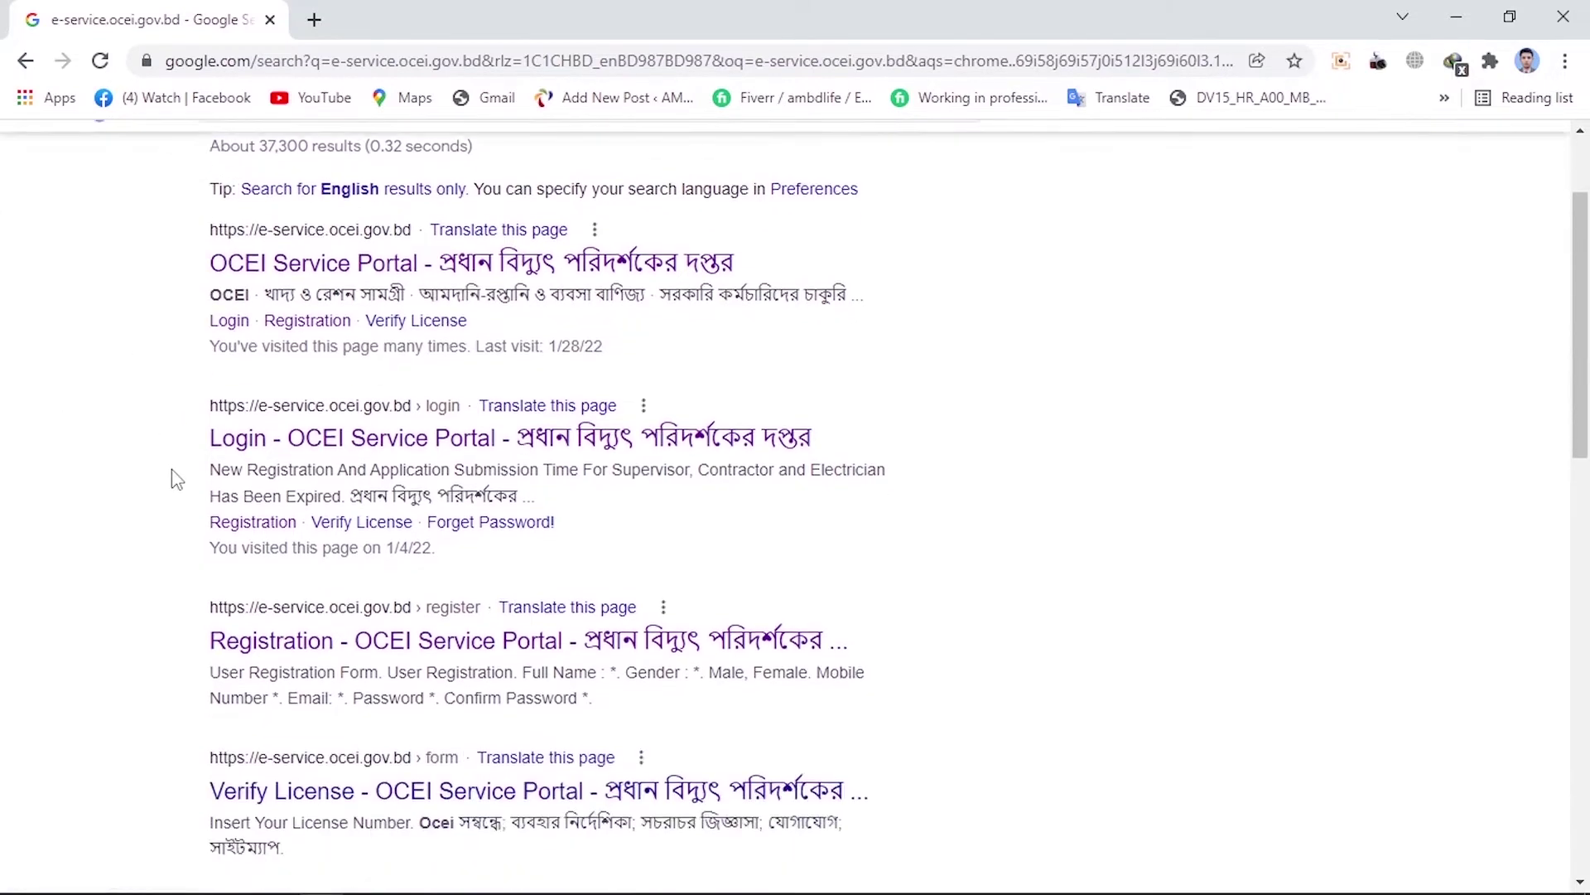
scroll(171, 468, "up", 3)
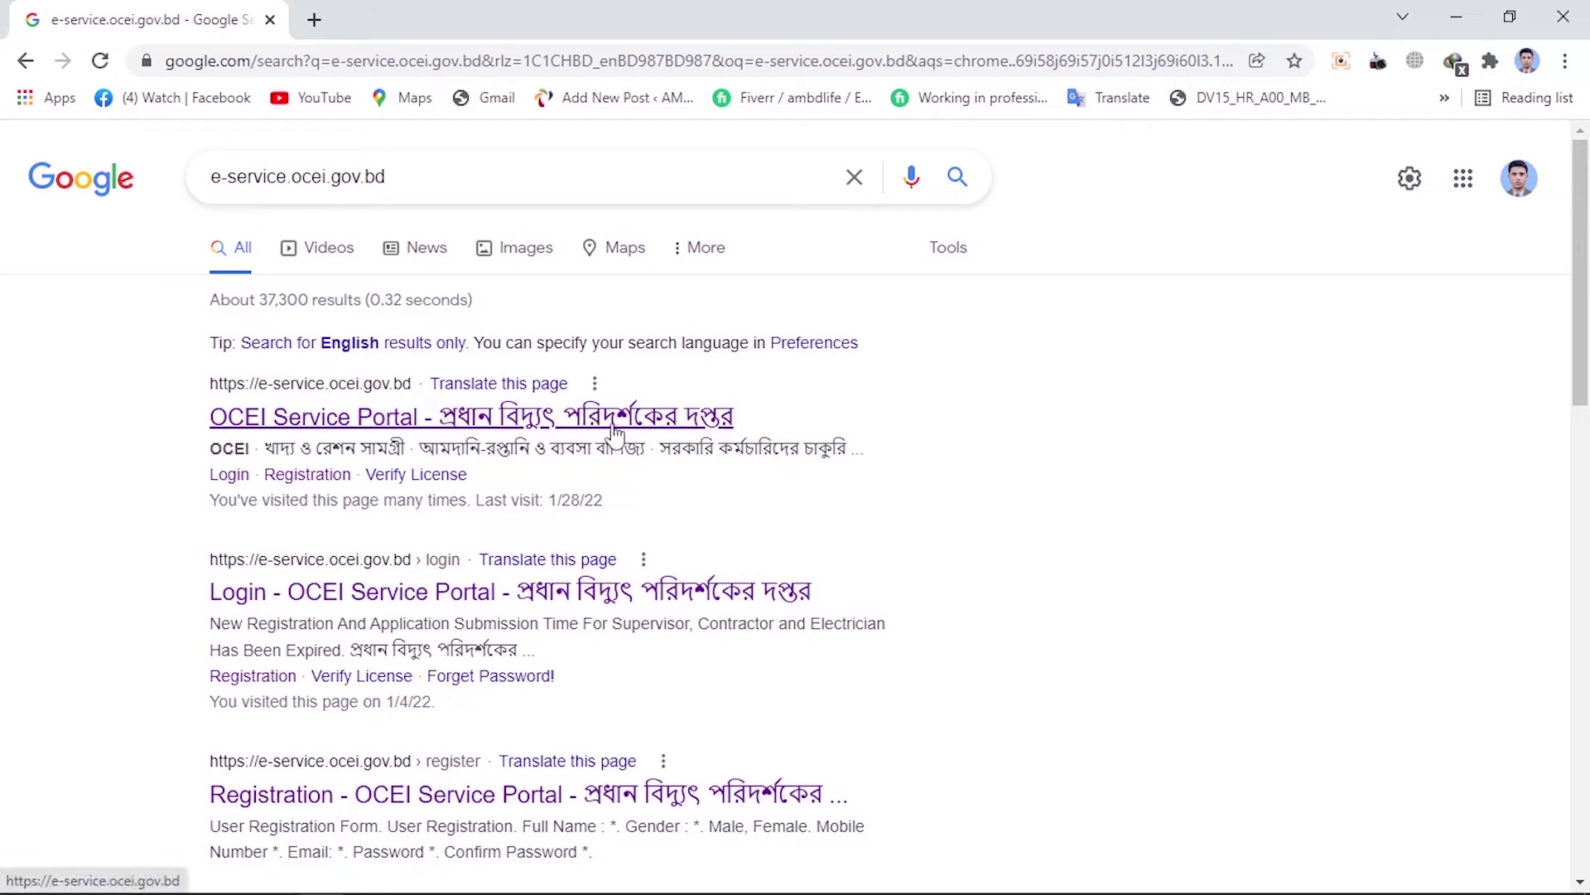
Go from the OCEI Service Portal result to its empty User Registration Form
left_click(514, 426)
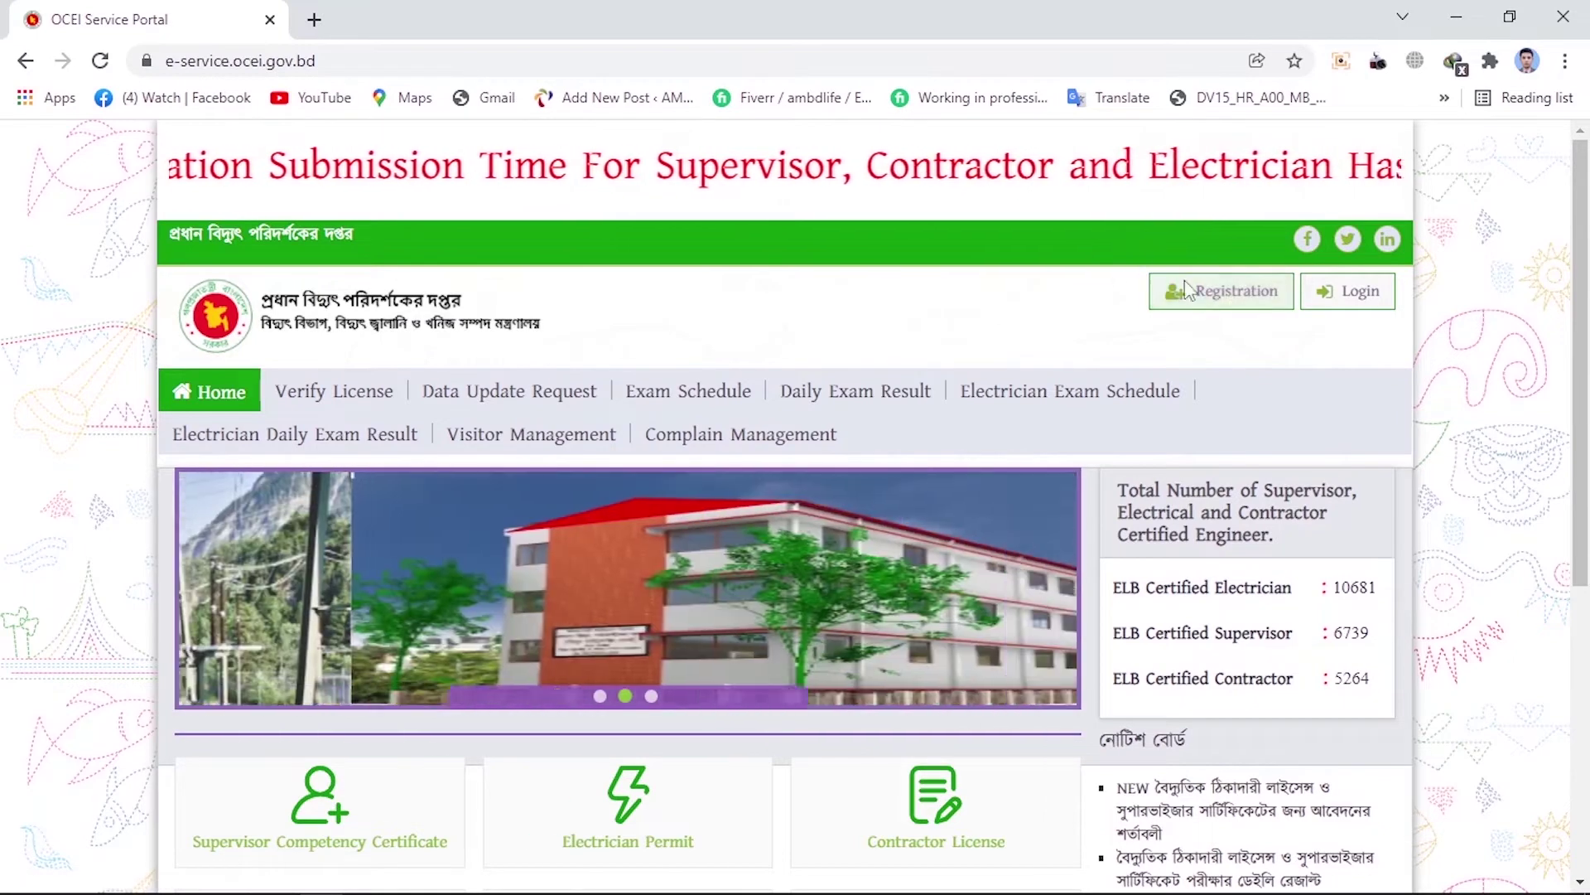
left_click(1240, 304)
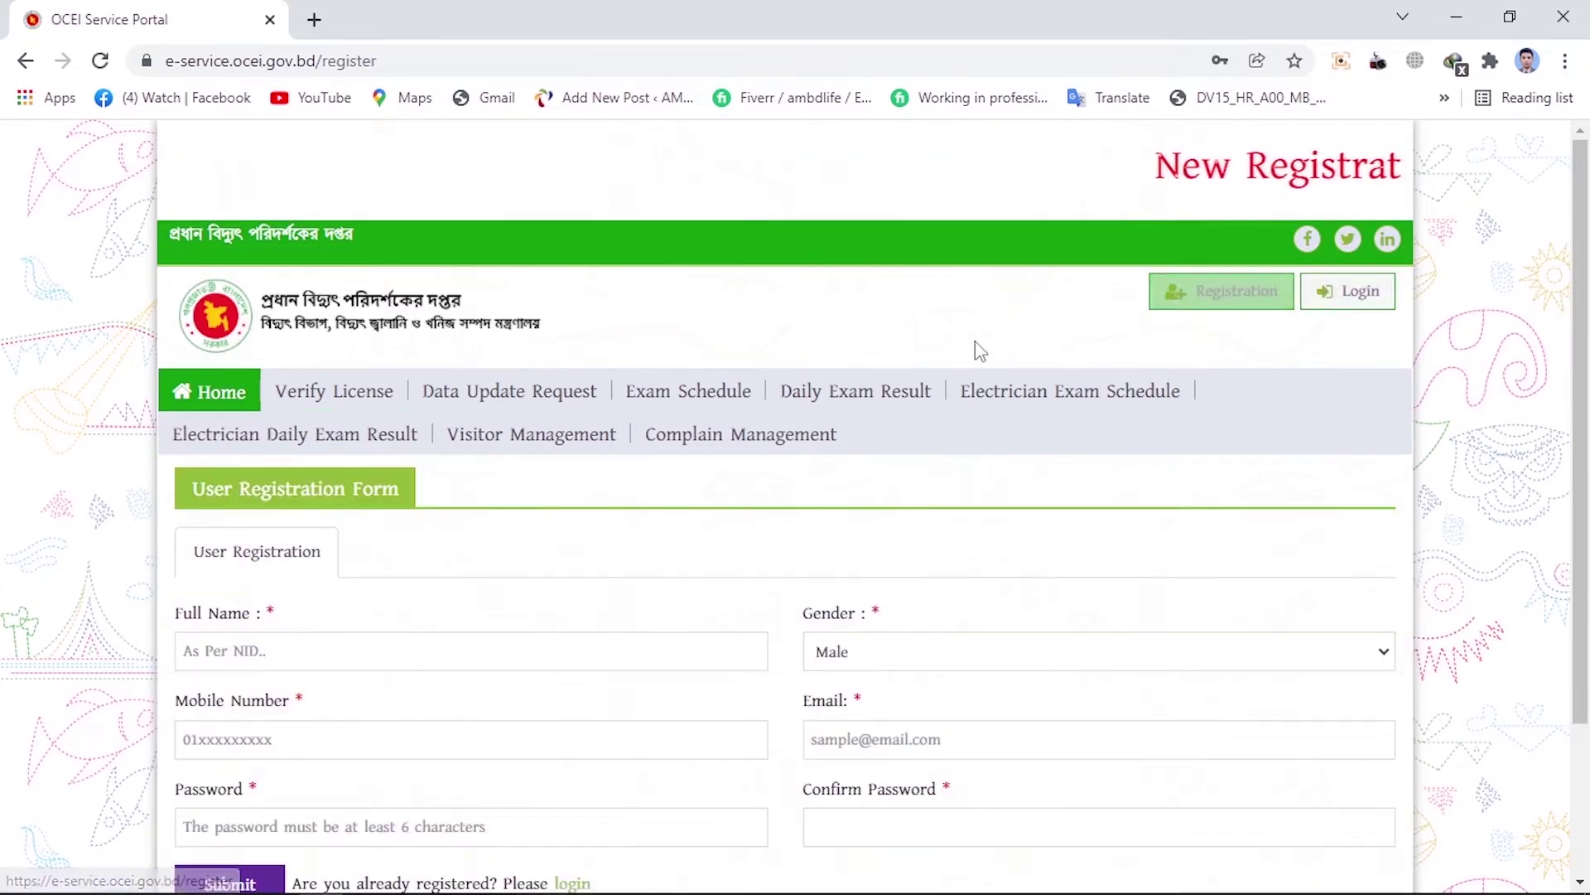
scroll(28, 414, "down", 2)
scroll(28, 444, "up", 2)
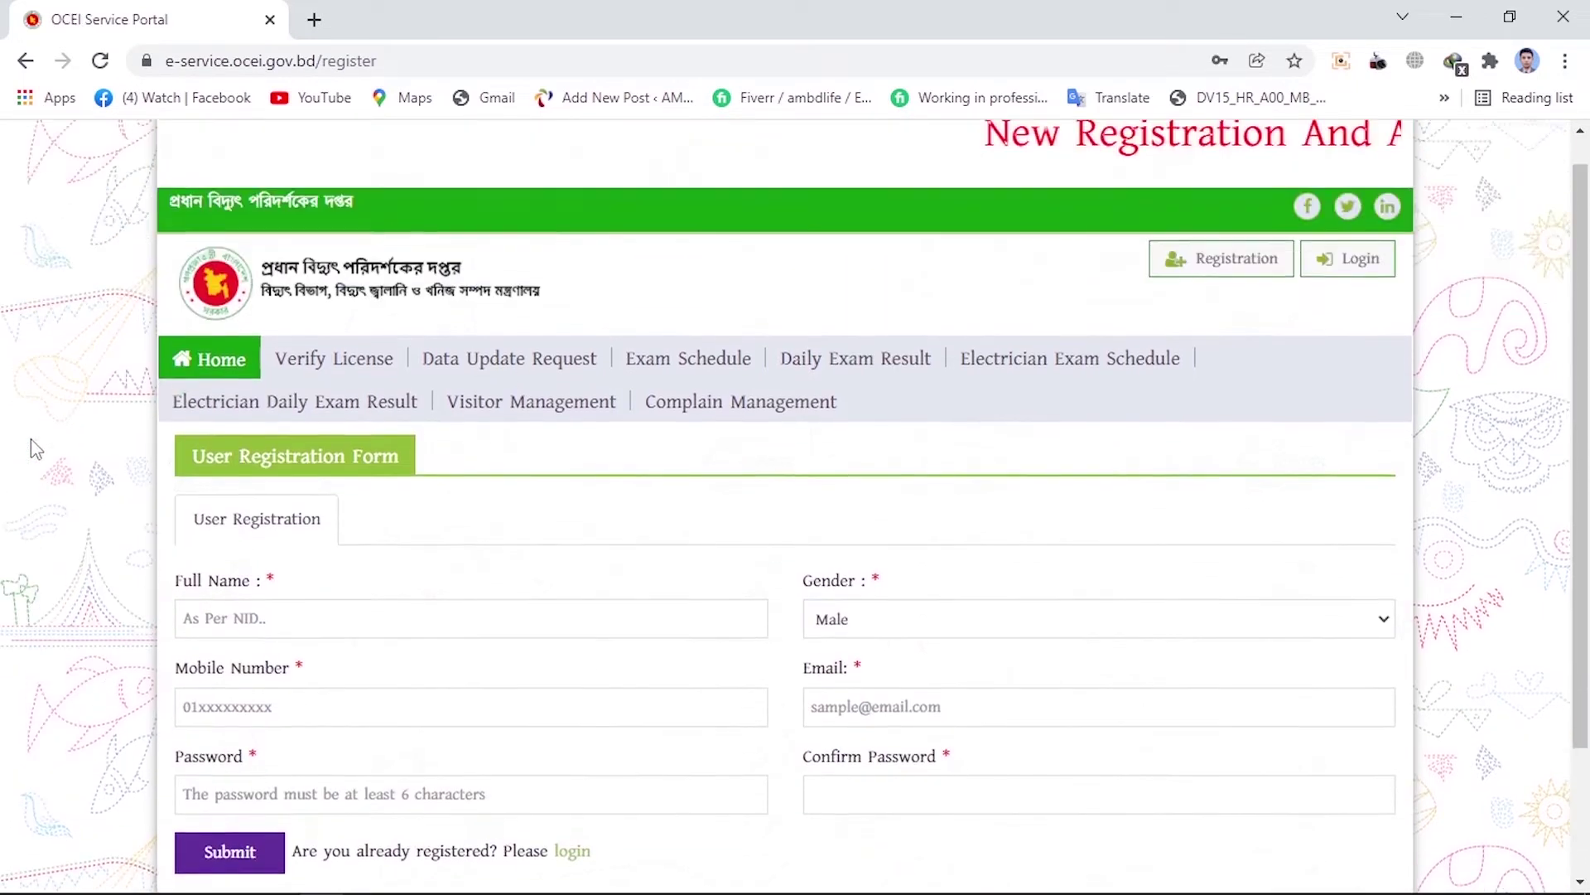
scroll(30, 450, "down", 2)
scroll(117, 410, "up", 2)
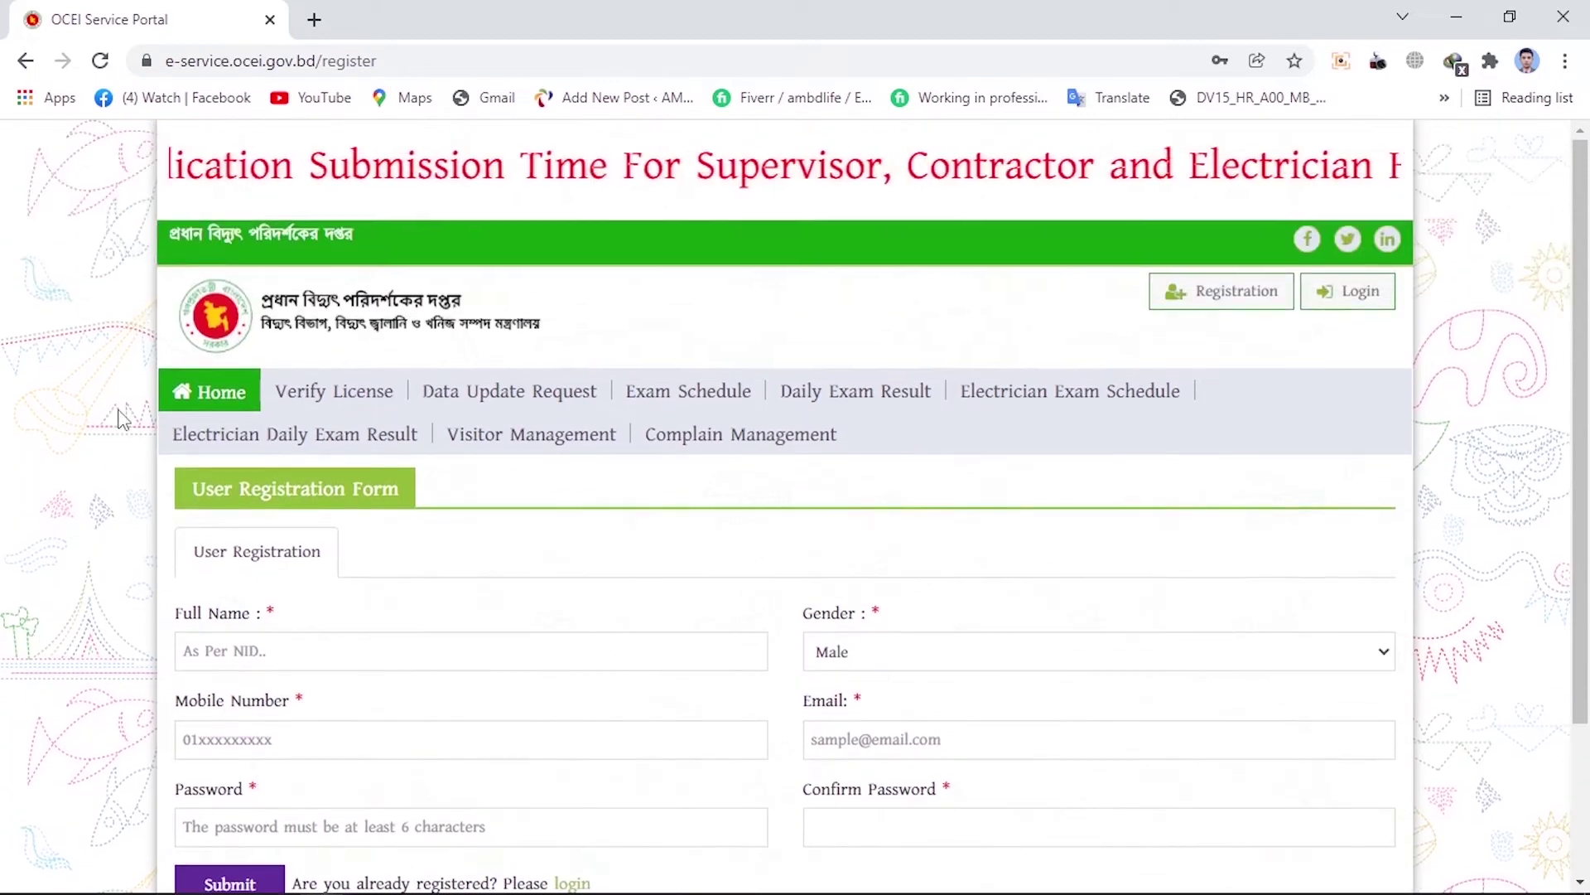
scroll(108, 410, "down", 2)
left_click(422, 445)
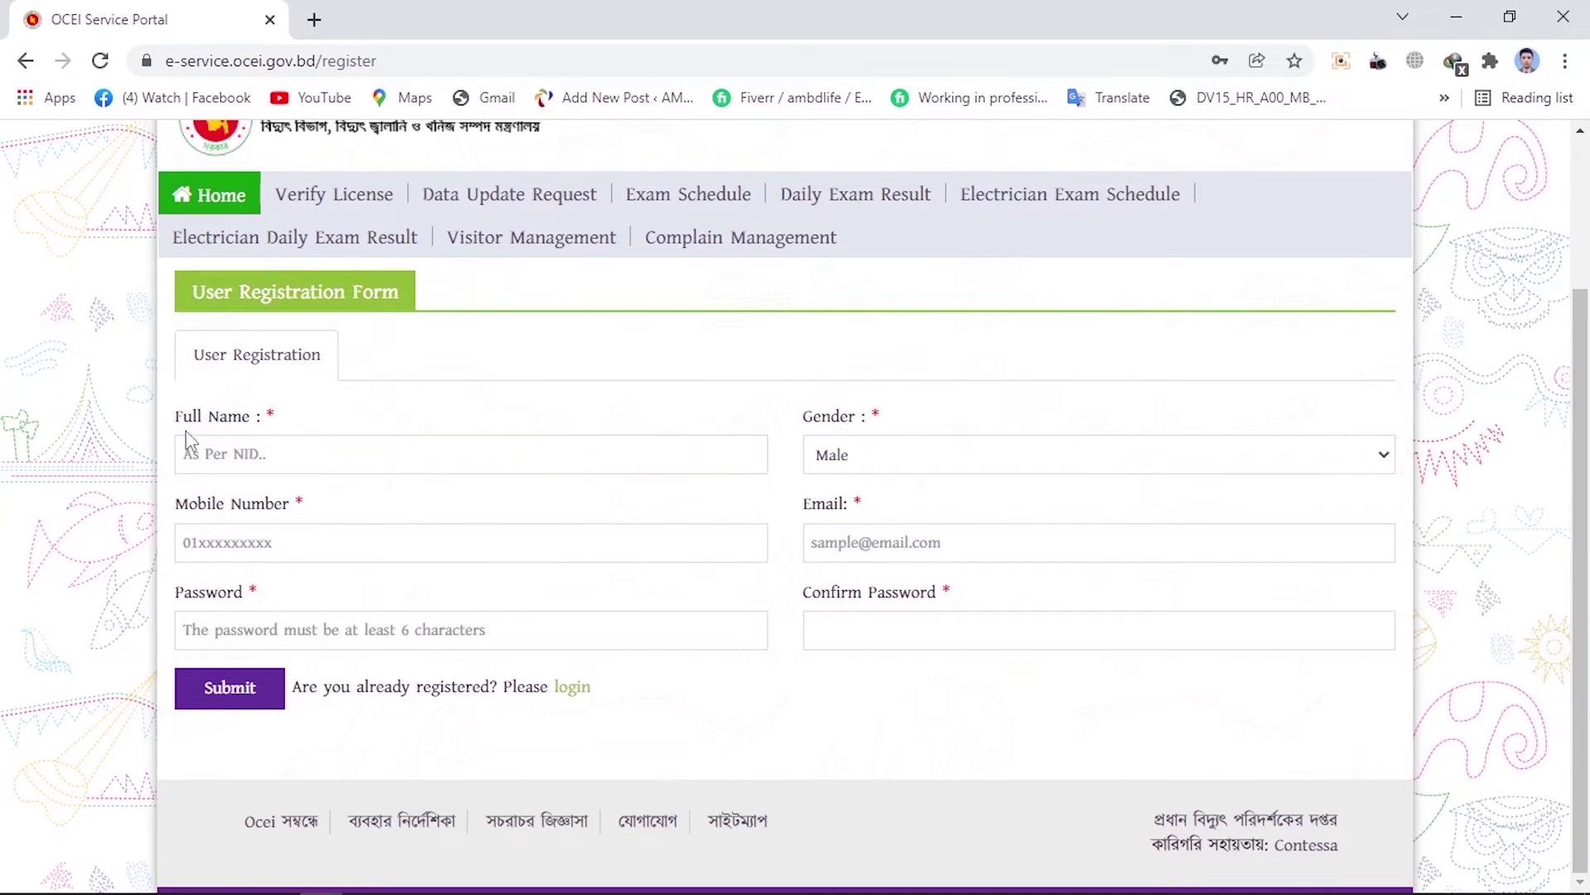
Autofill the registrant's full name and mobile number, trimming the name's first word
left_click(280, 451)
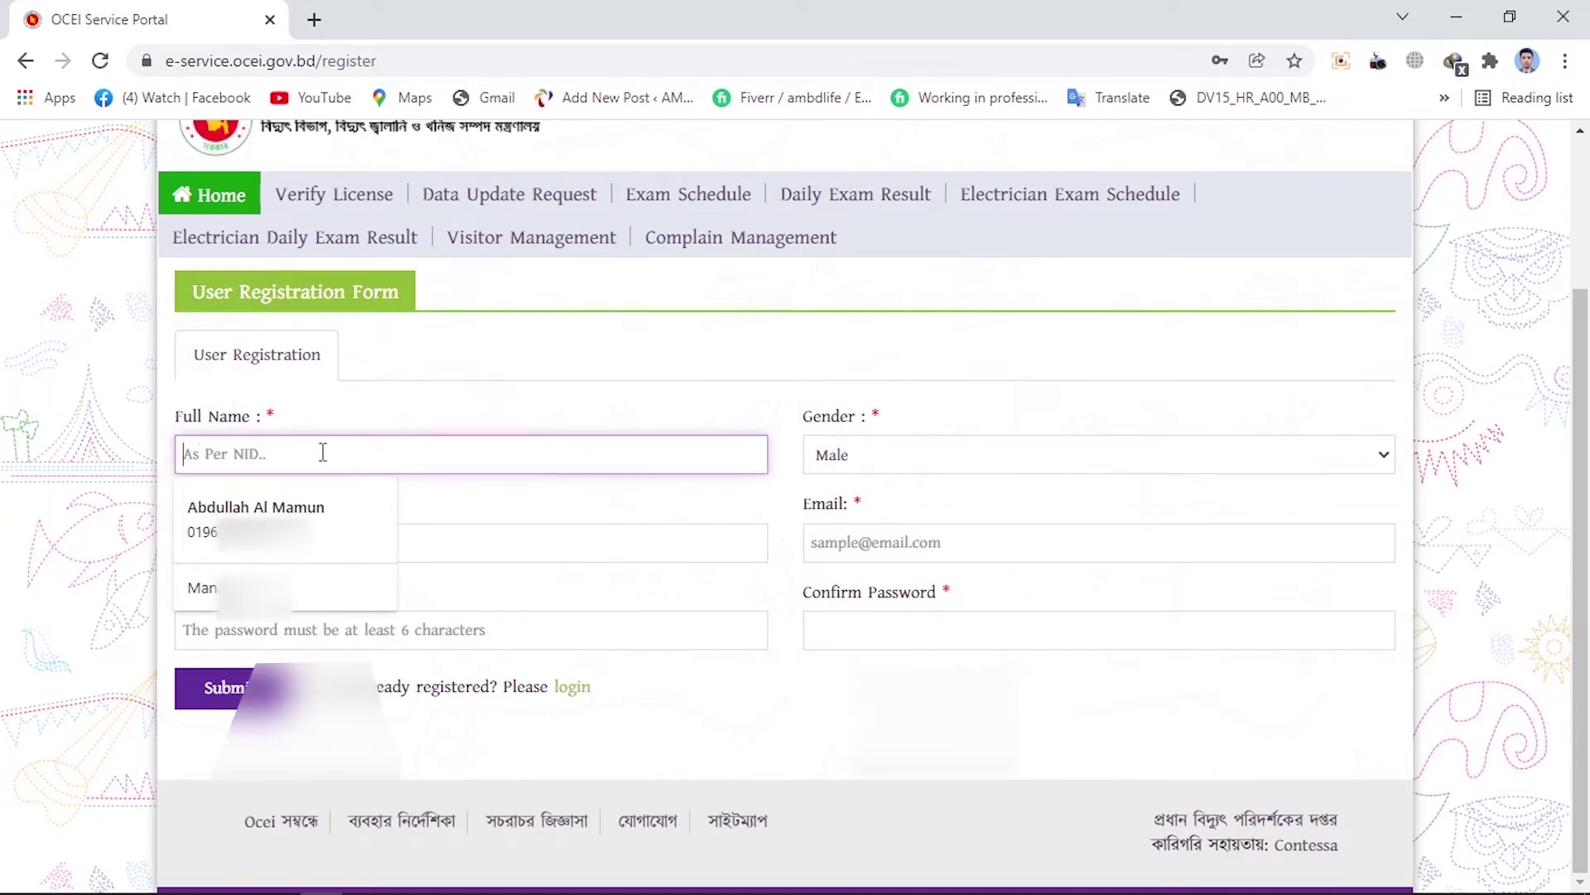
left_click(318, 506)
left_click_drag(263, 456, 80, 462)
key("BackSpace")
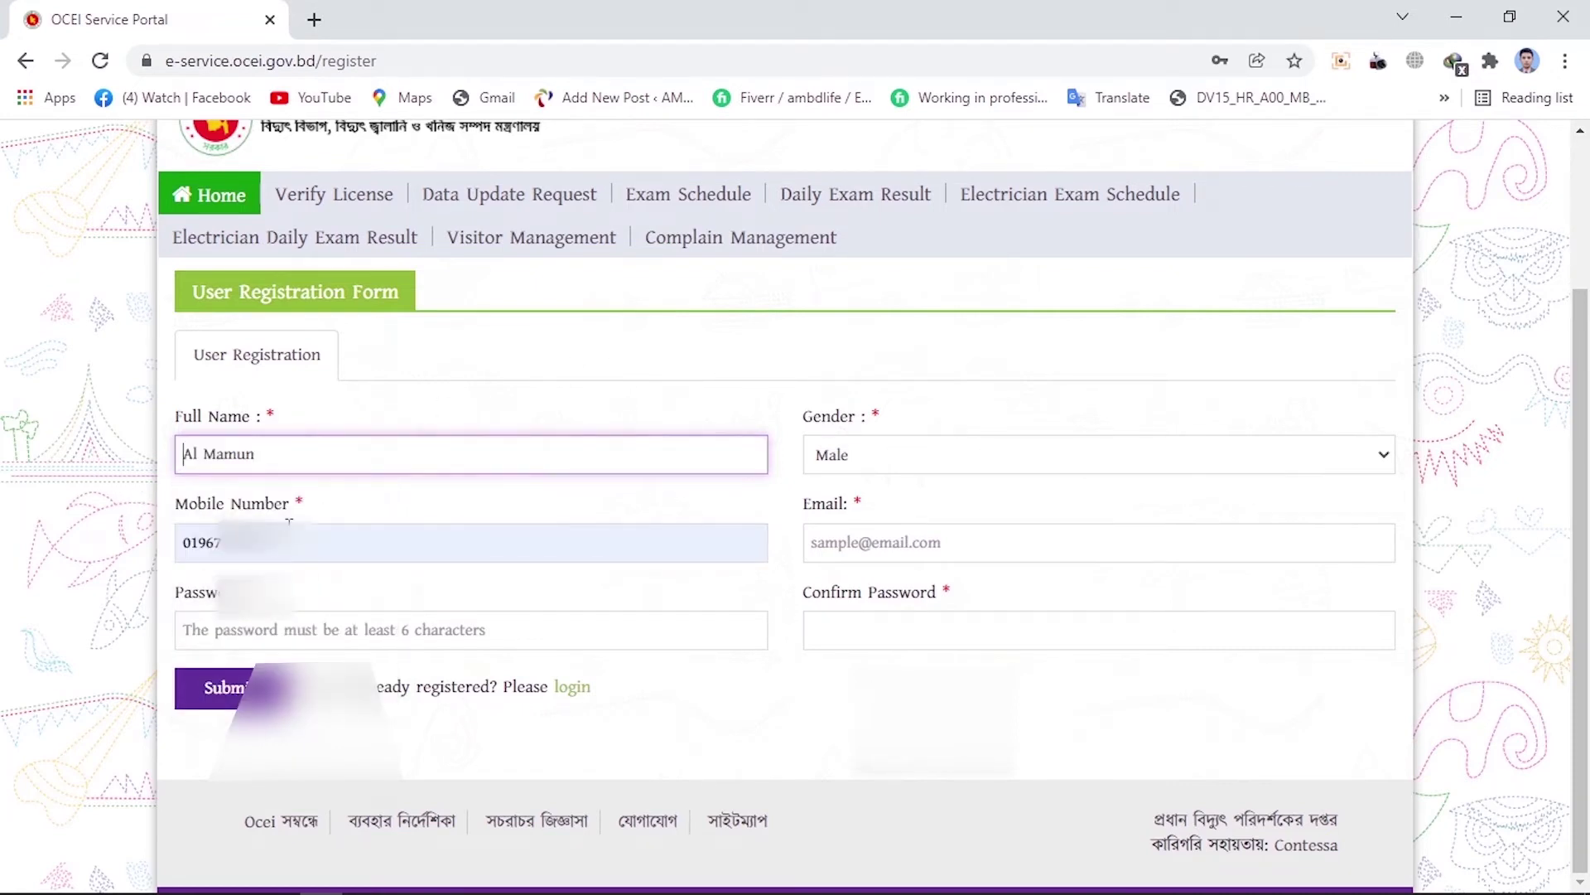
left_click(289, 540)
left_click_drag(286, 543, 154, 550)
left_click(267, 548)
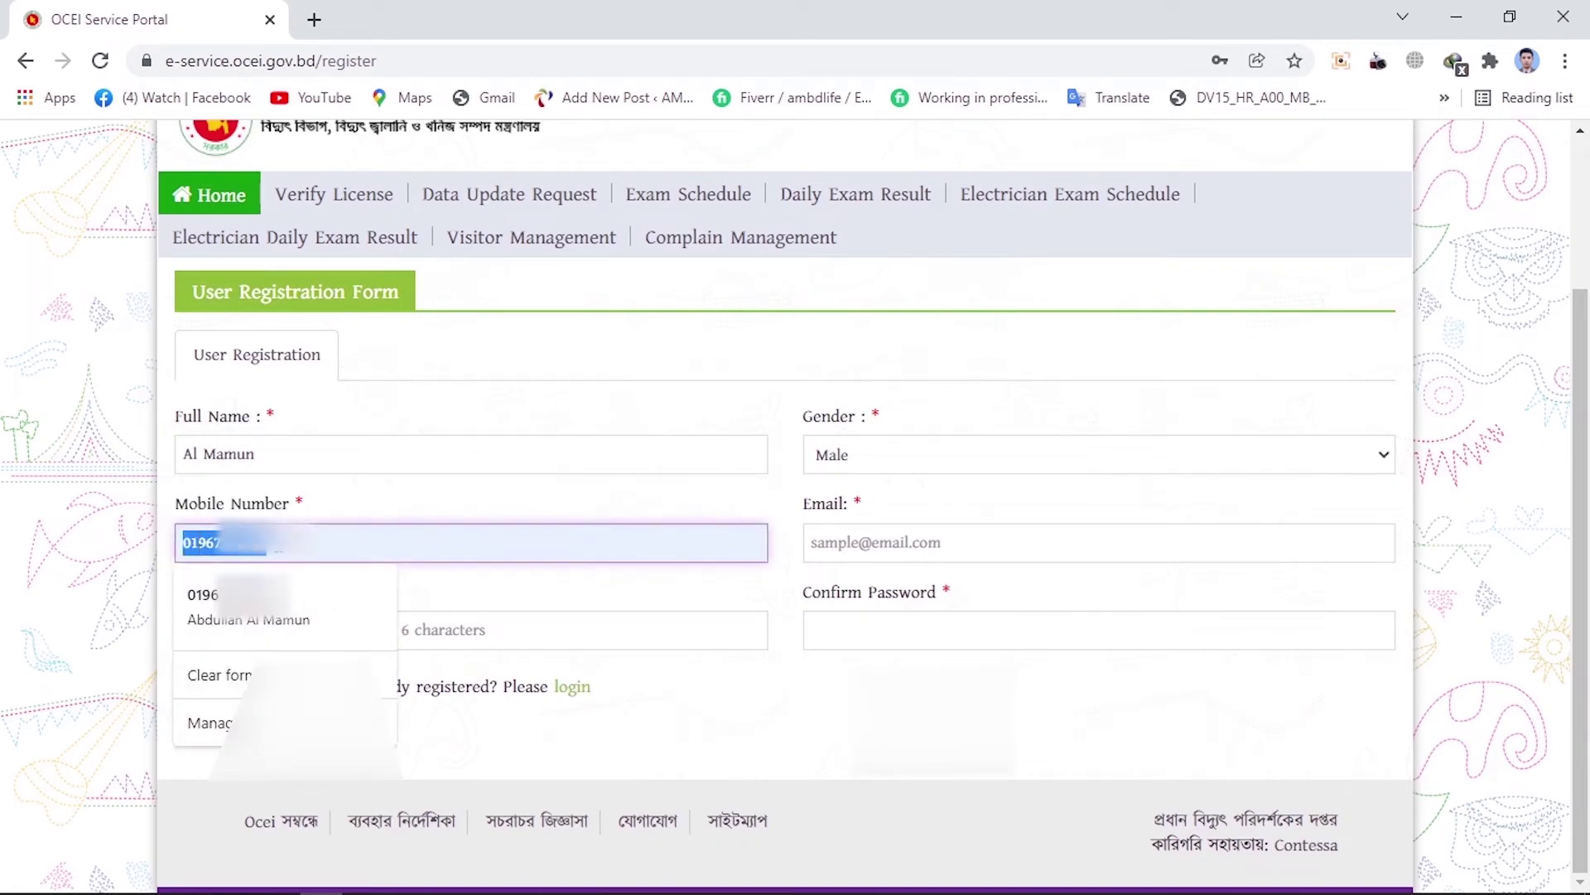
left_click(269, 549)
left_click_drag(268, 548, 151, 550)
left_click(313, 535)
left_click(403, 507)
Keep gender as Male and paste the registrant's e-mail address into the email field
left_click(930, 455)
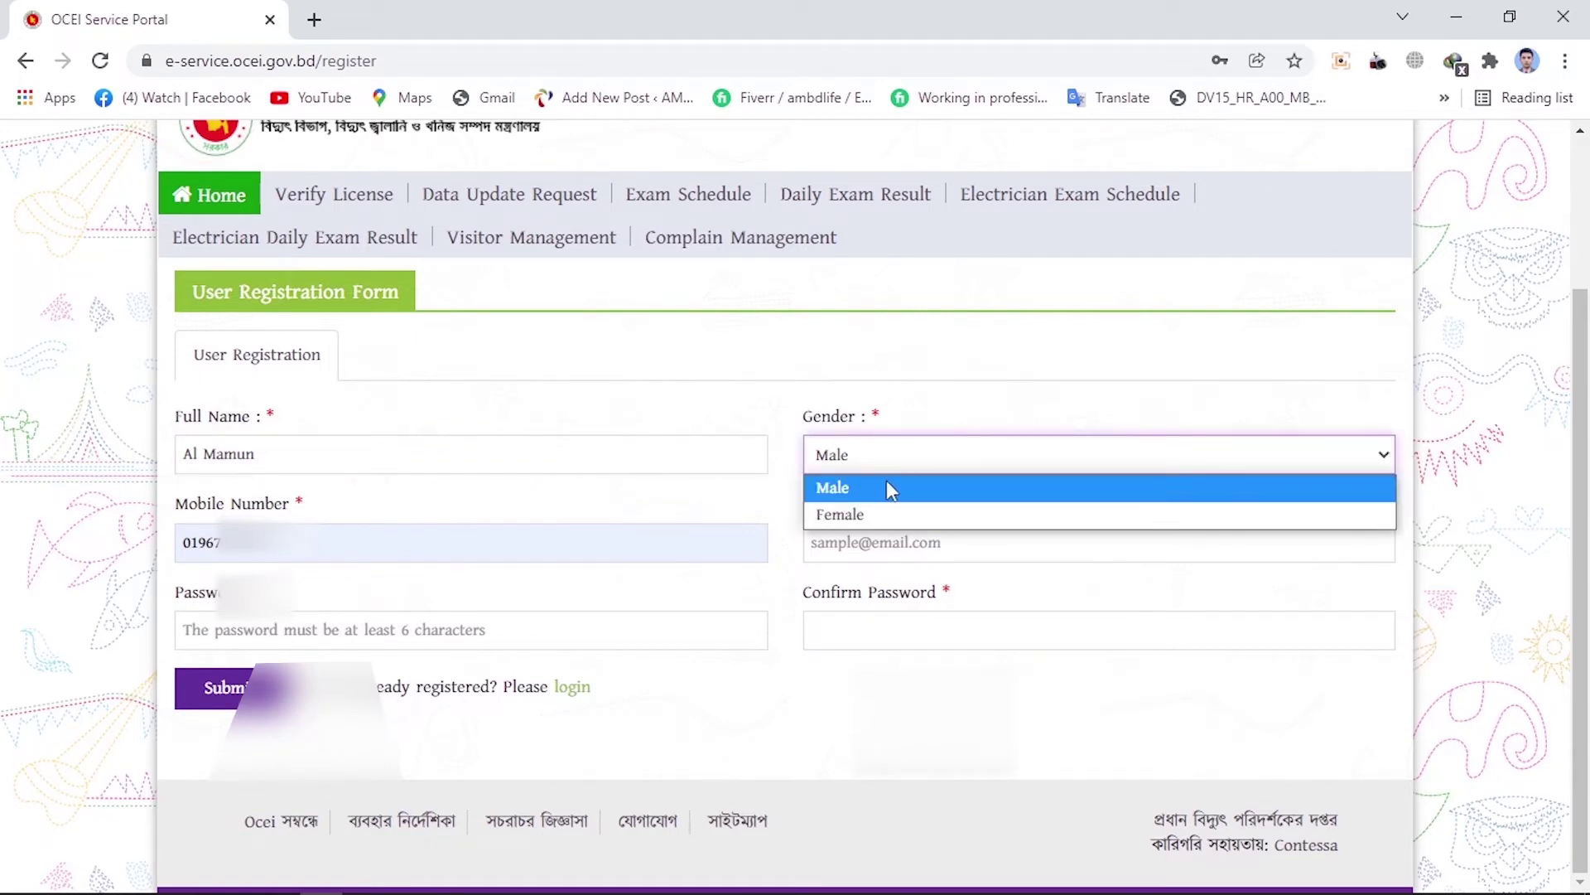
left_click(918, 424)
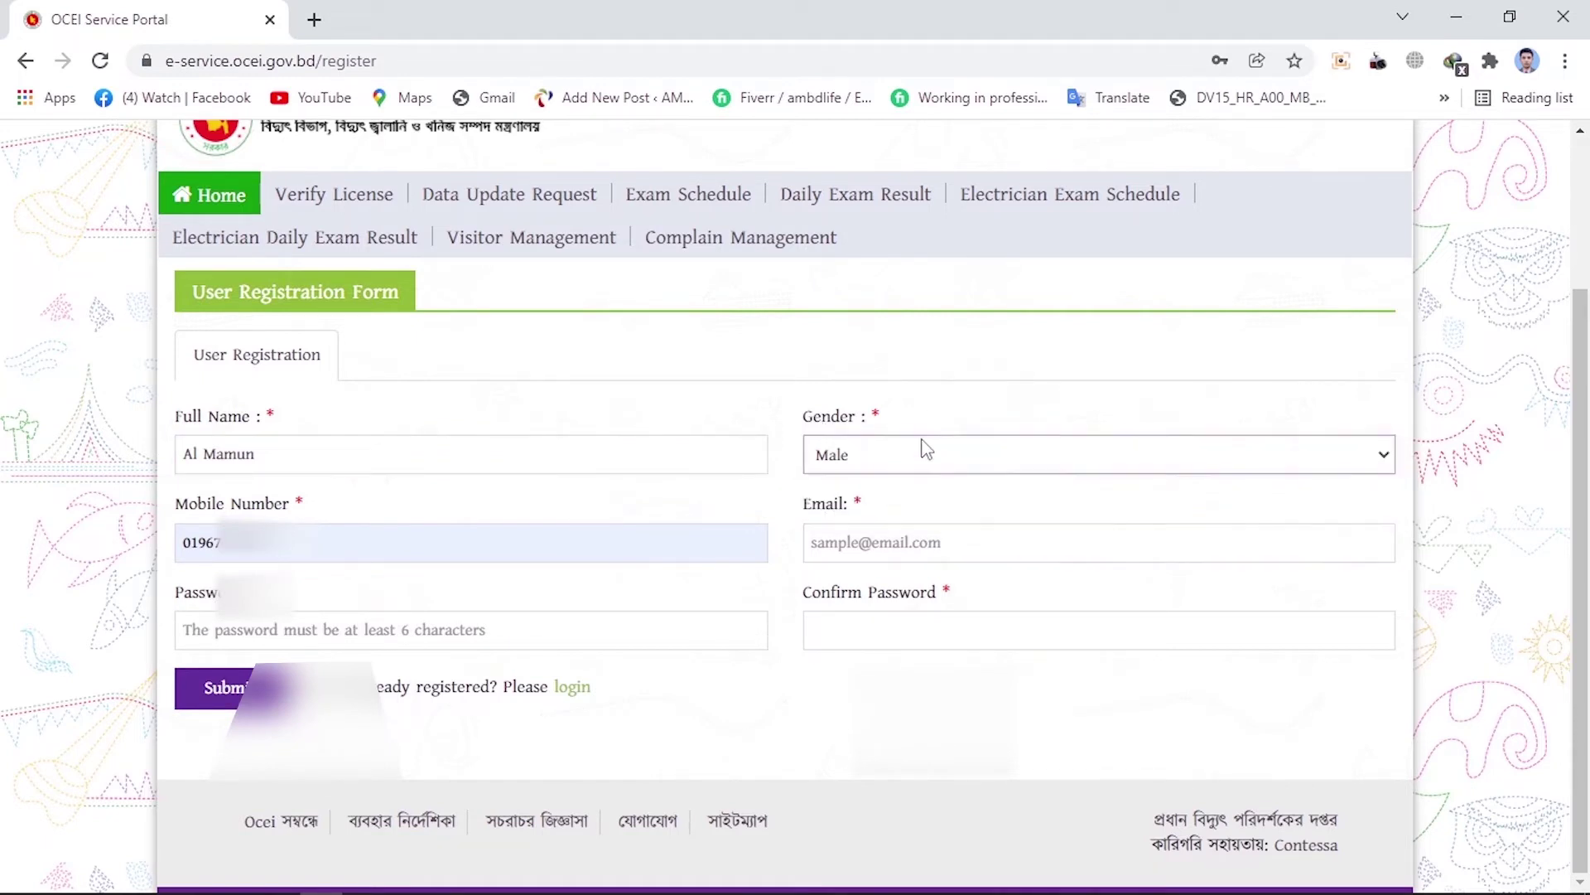
left_click(926, 448)
left_click(847, 493)
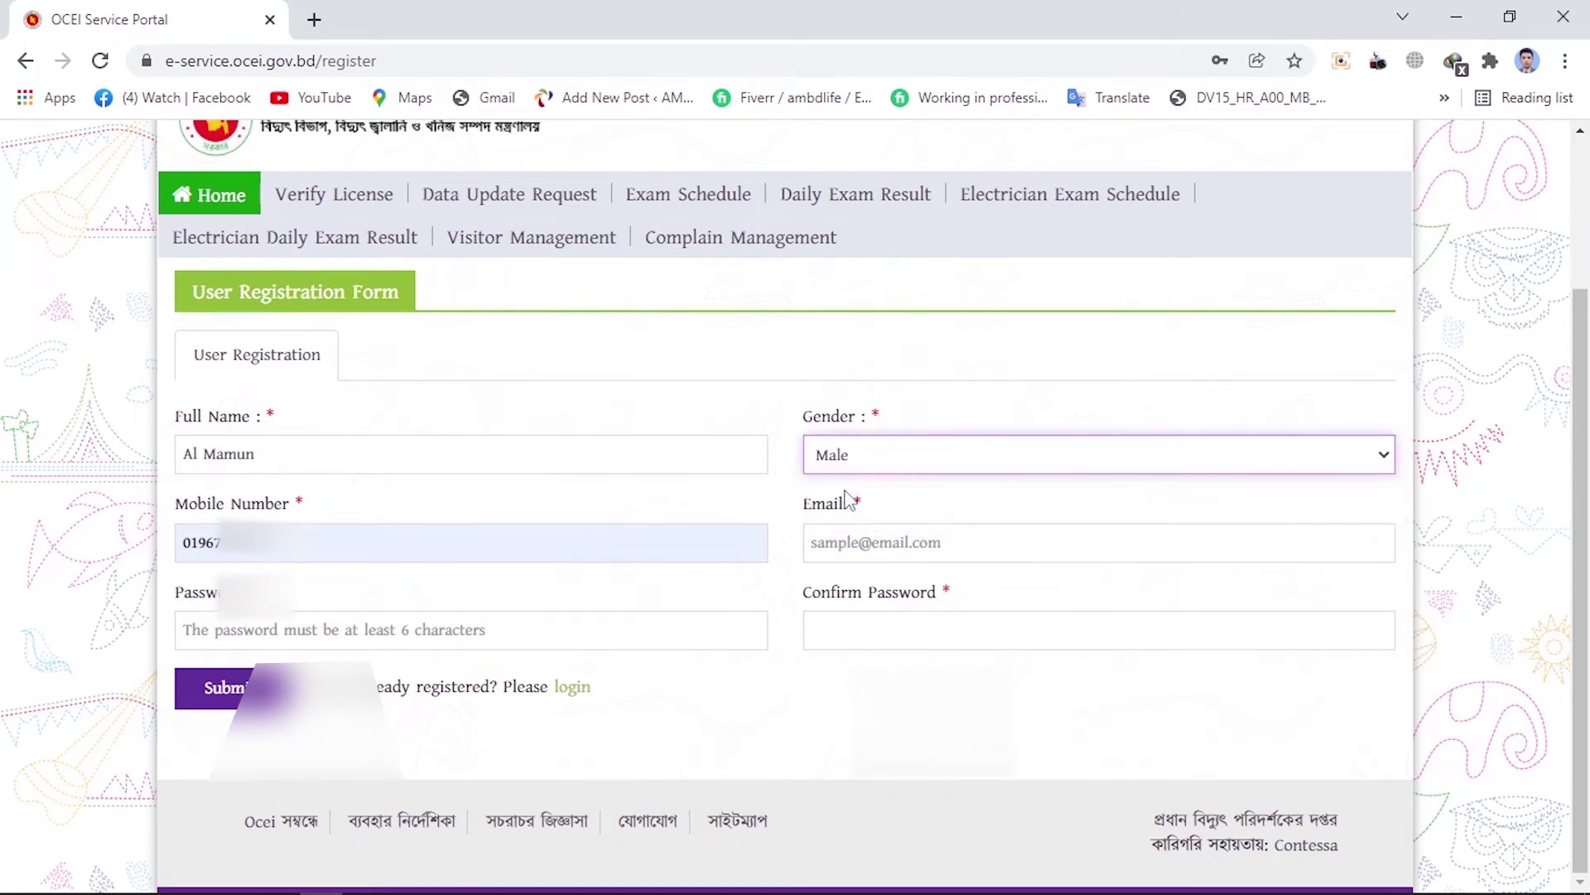
left_click(847, 534)
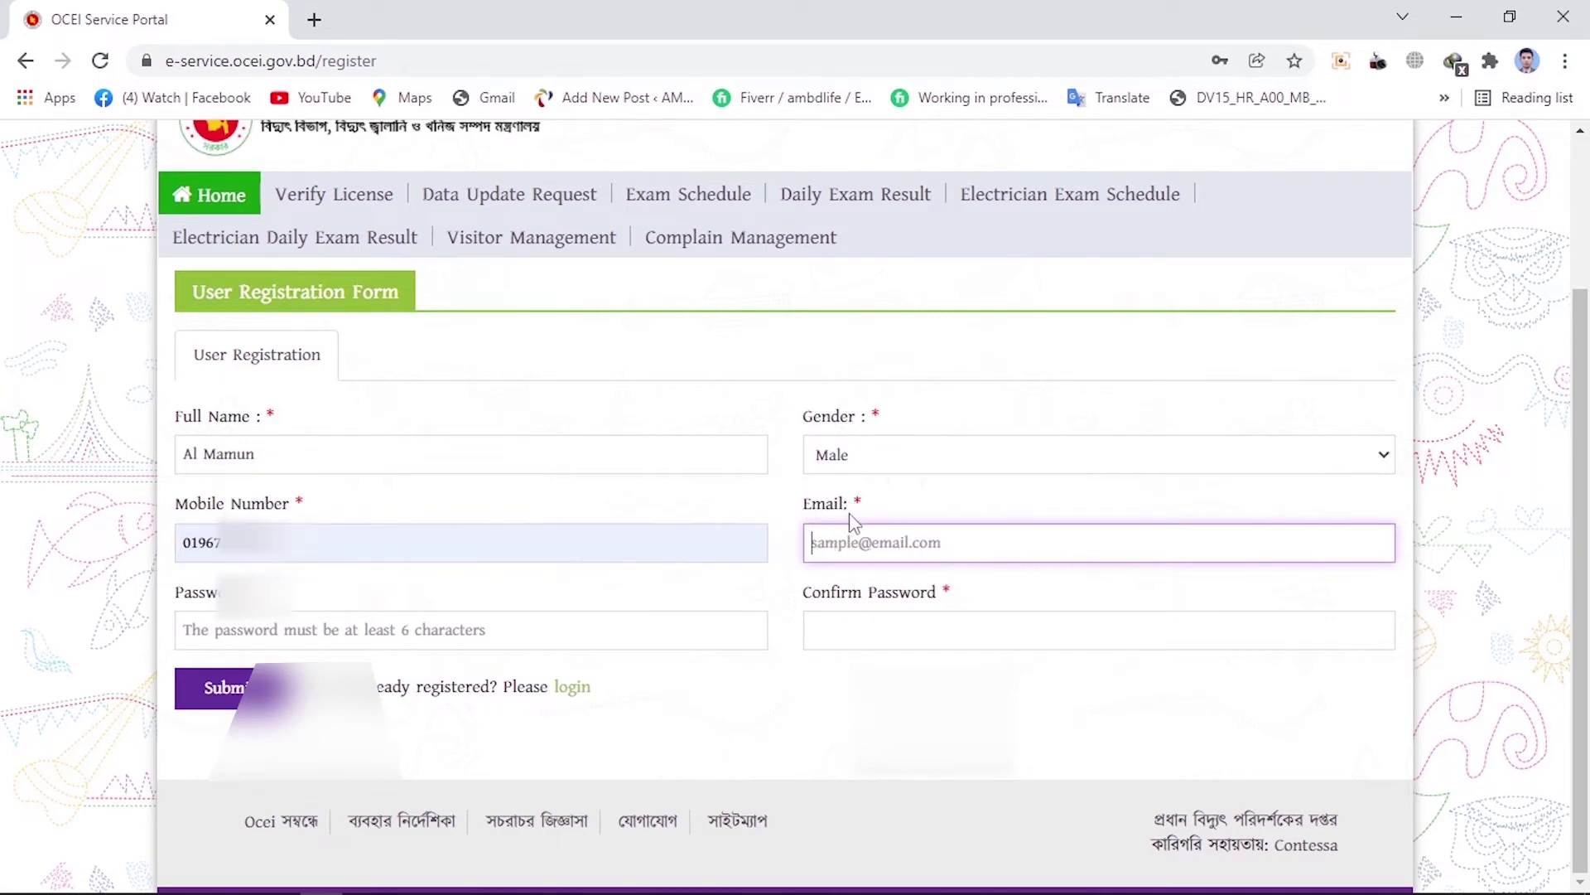
right_click(905, 543)
left_click(978, 363)
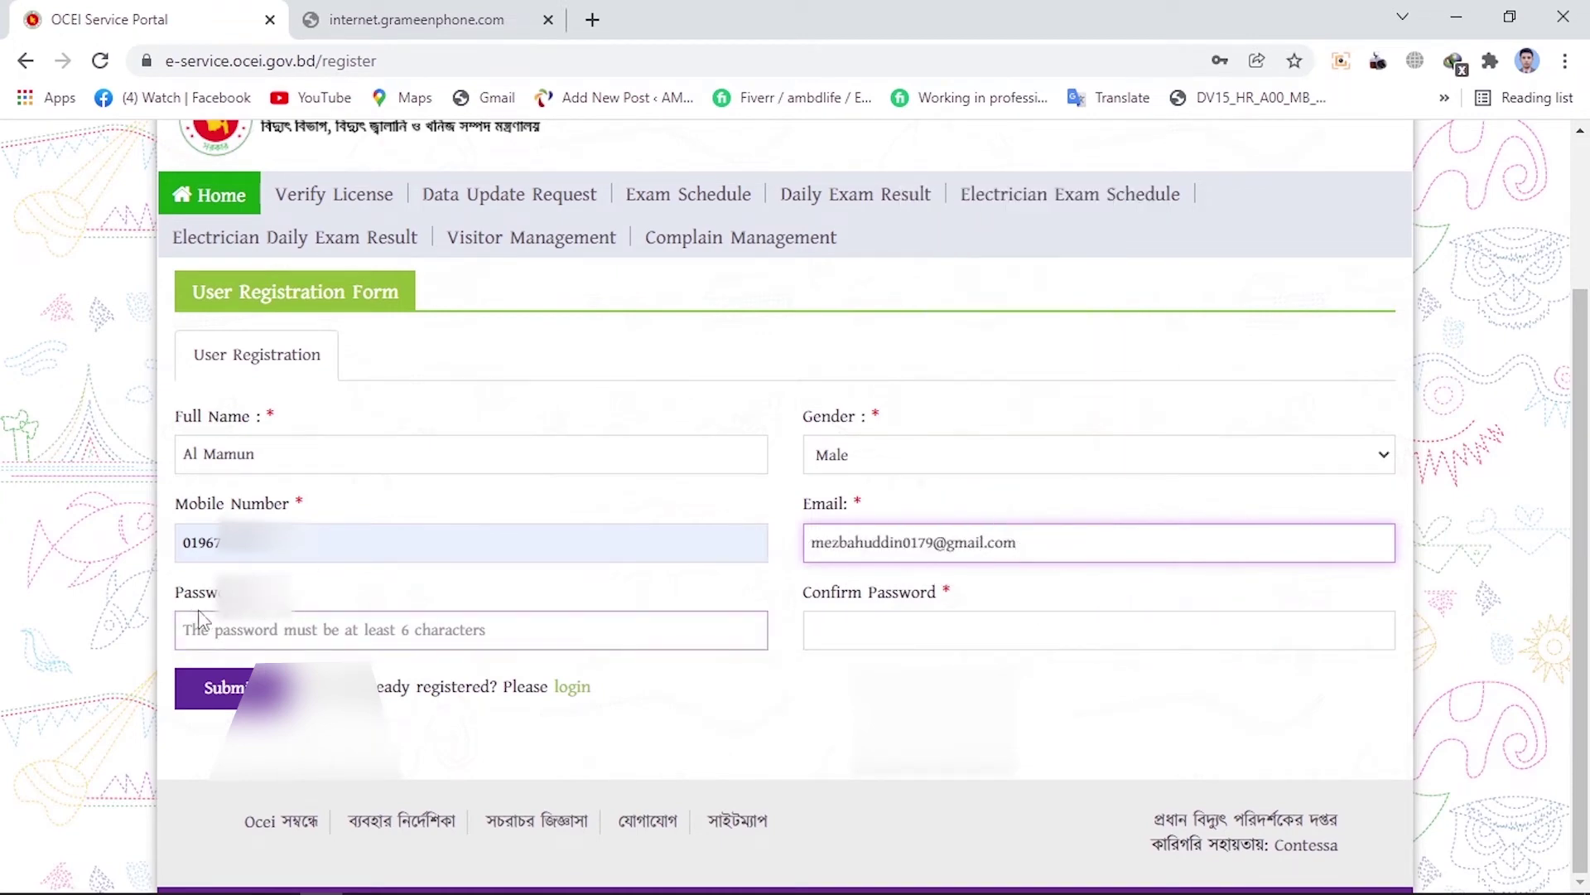
Enter the account password and its confirmation, then submit the registration form
left_click(421, 629)
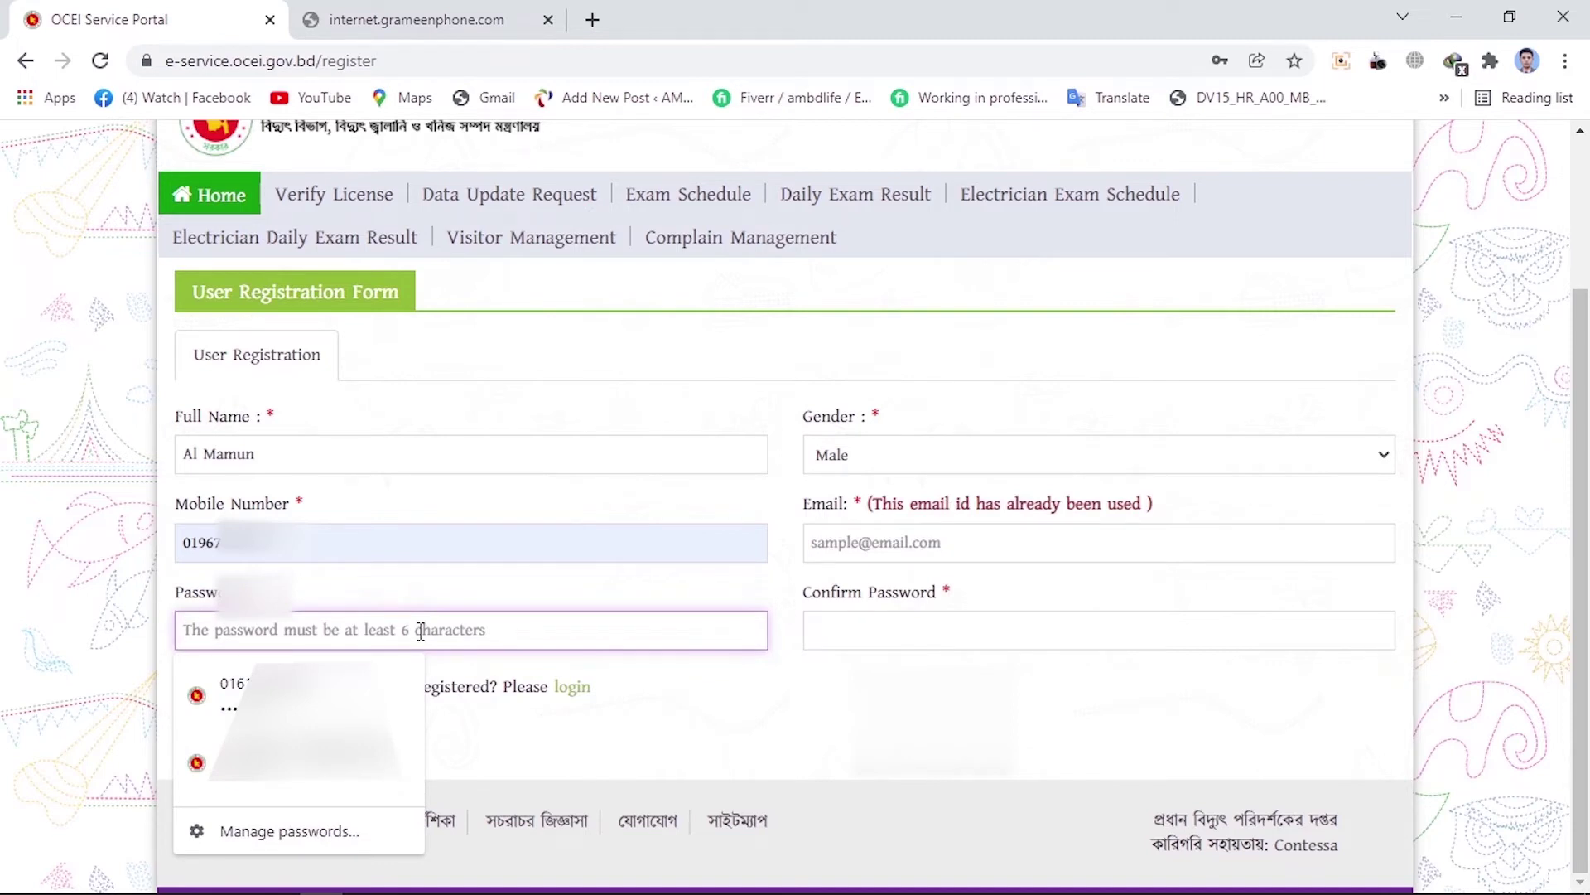
type("12")
key("BackSpace")
key("BackSpace")
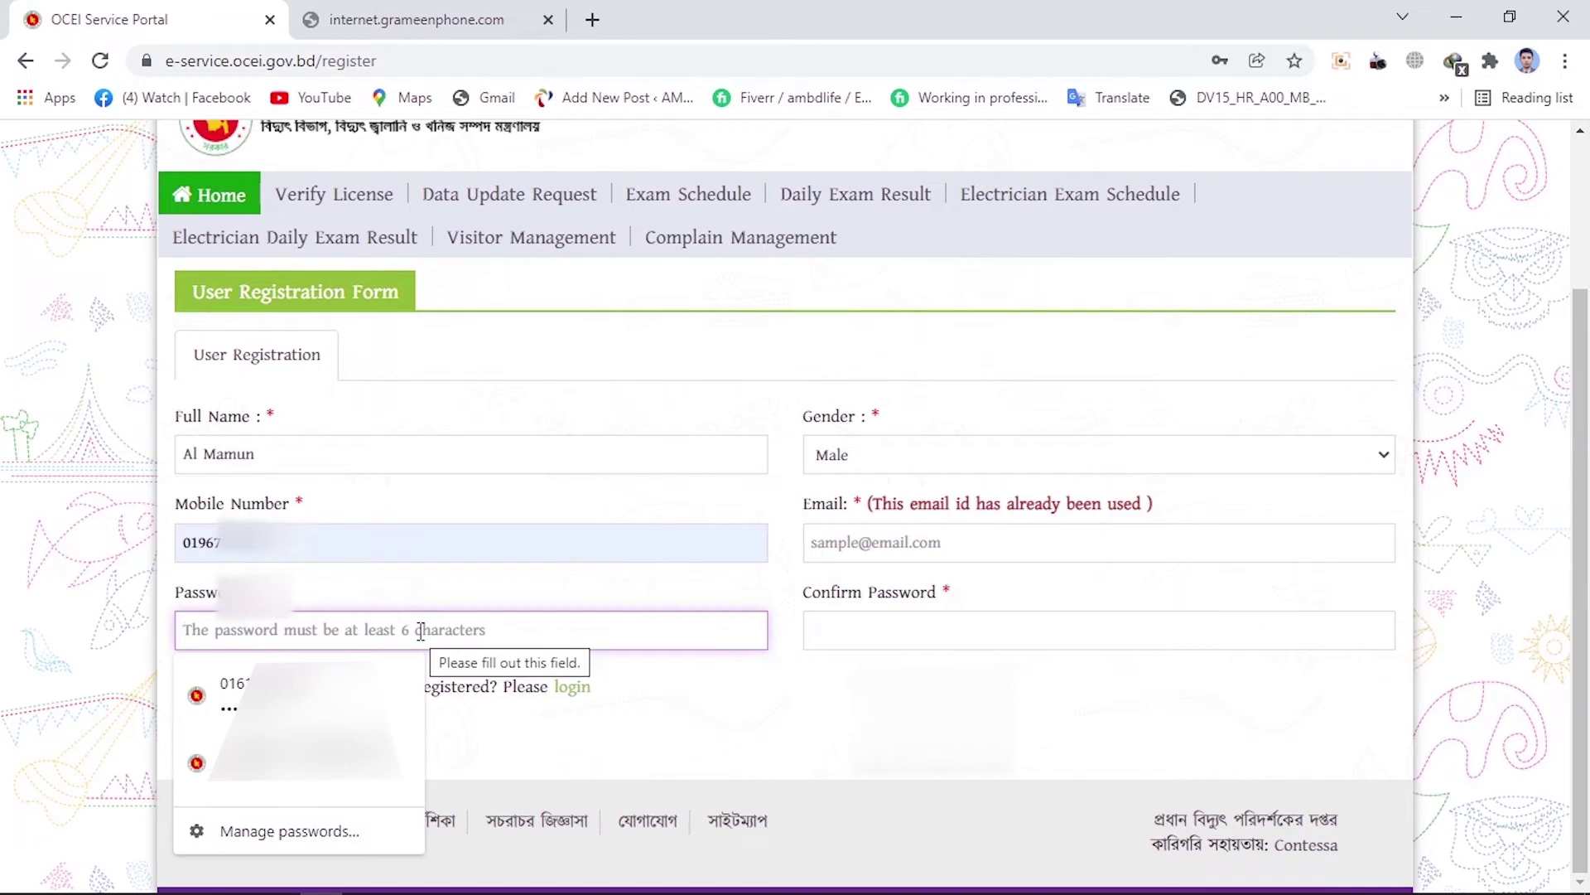
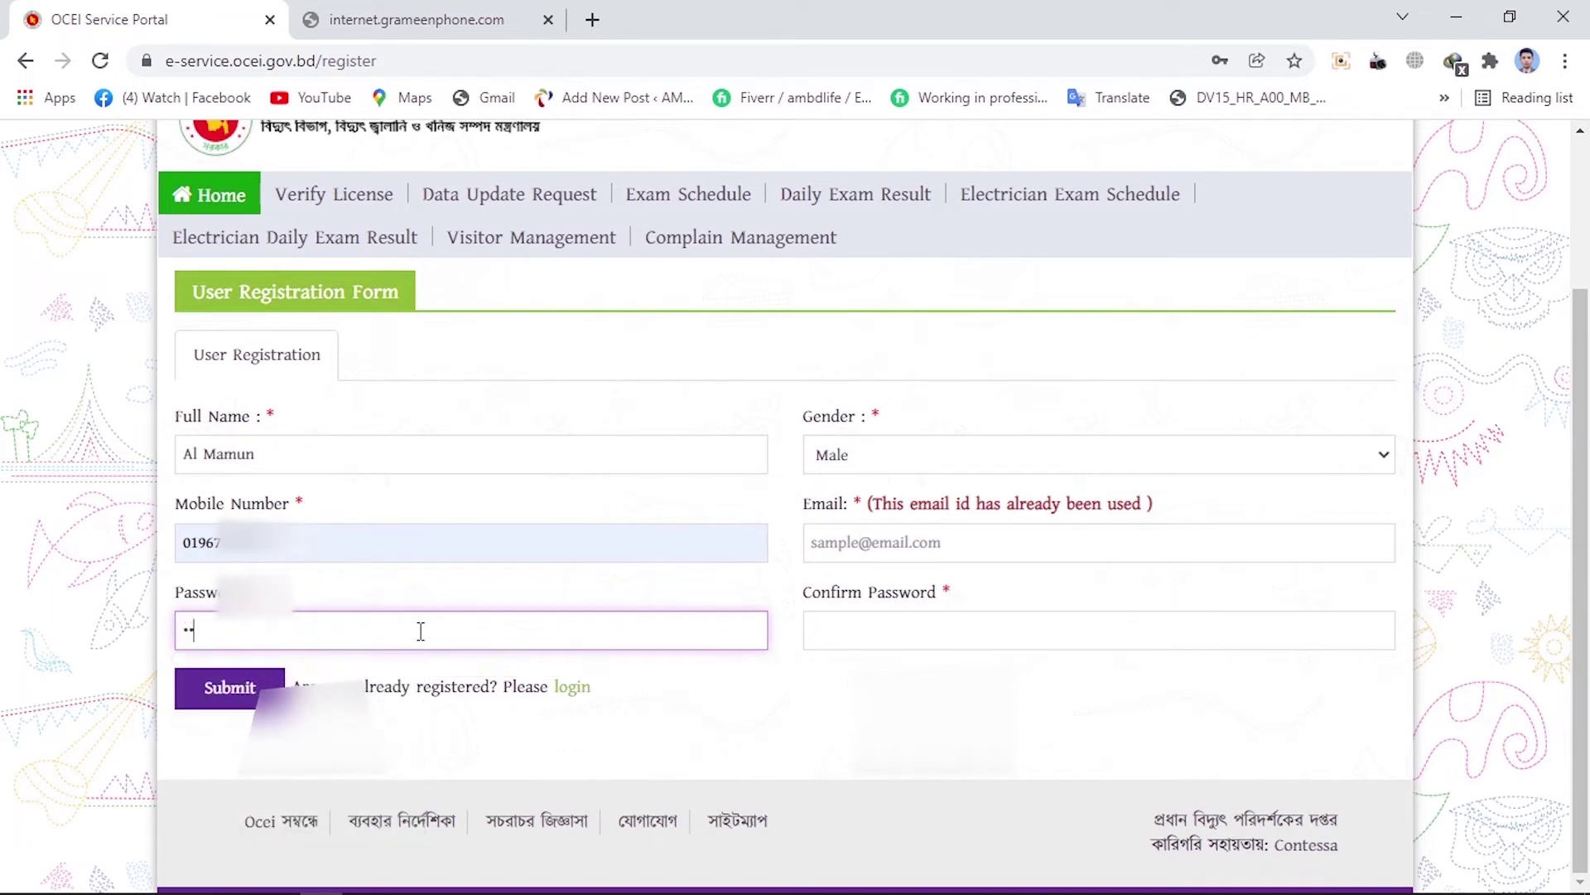
left_click(933, 632)
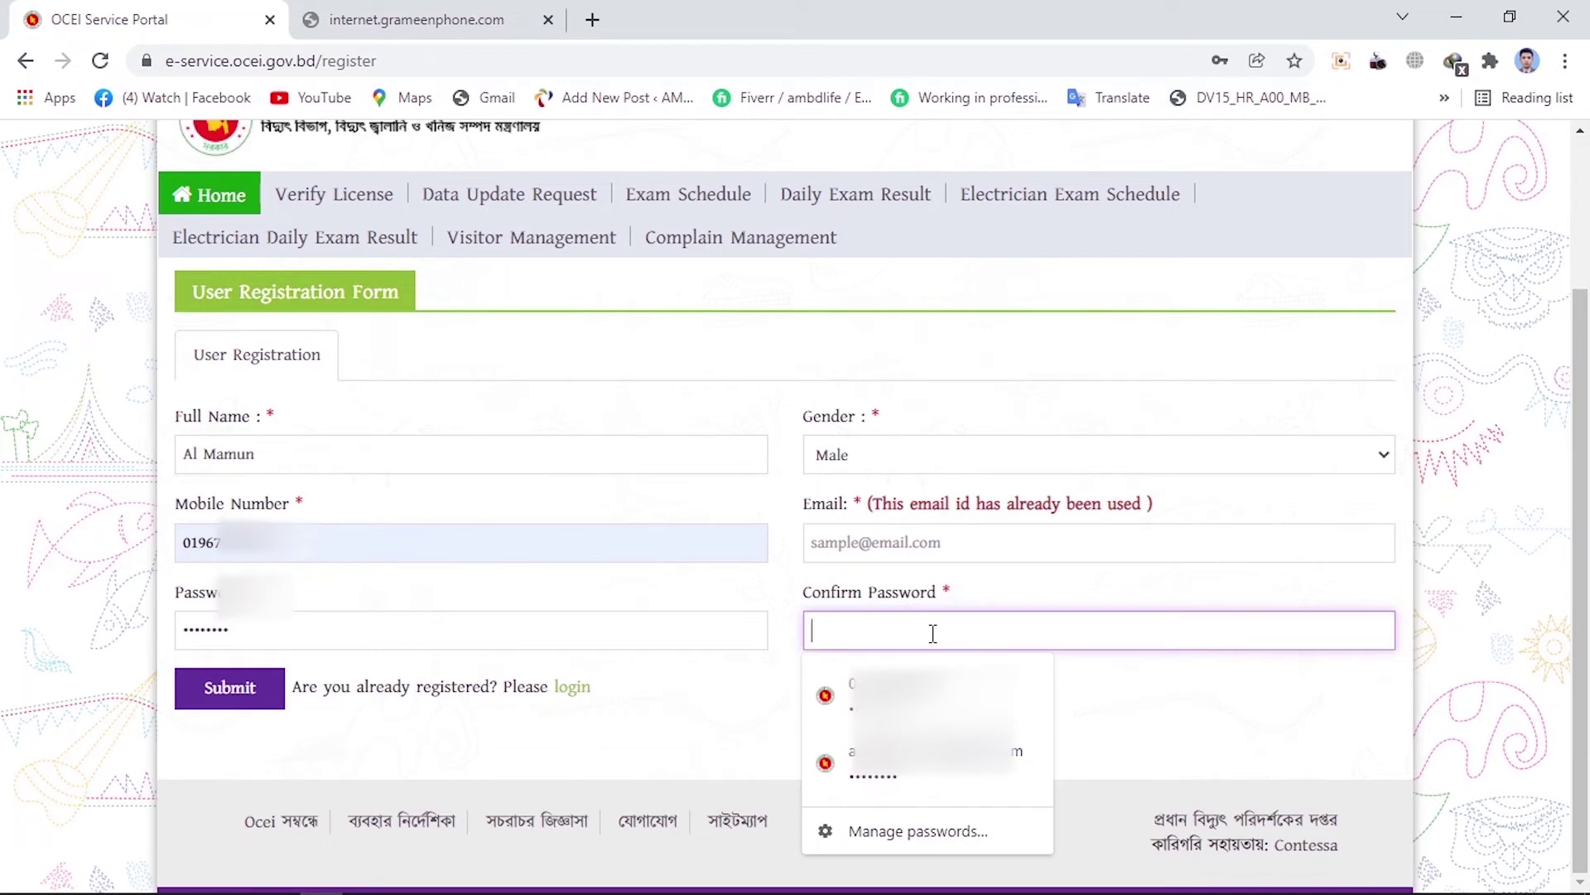
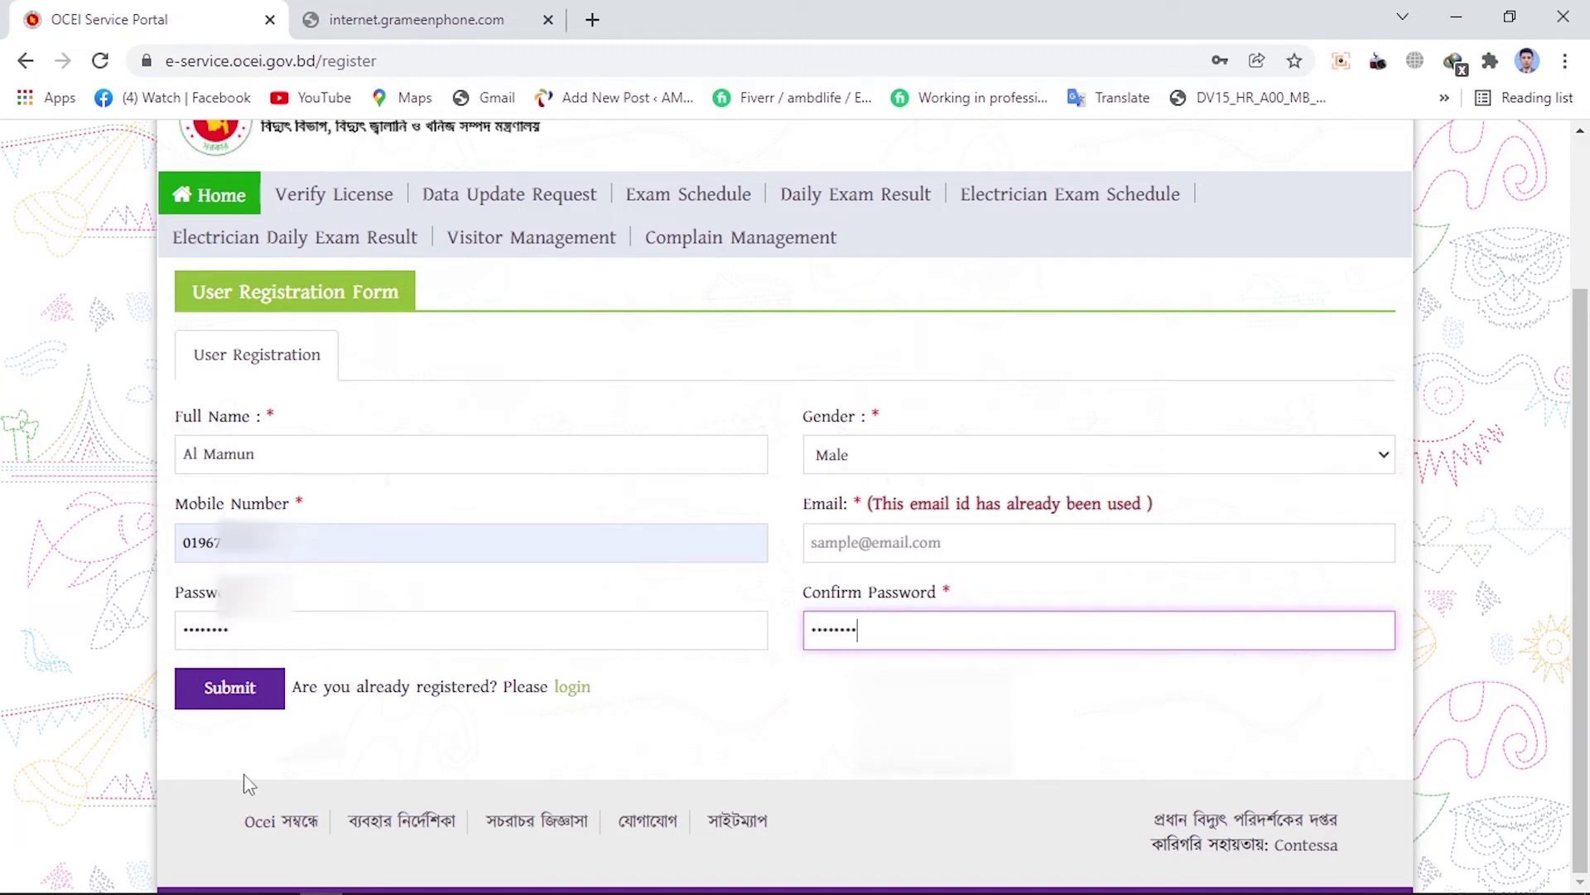
left_click(223, 701)
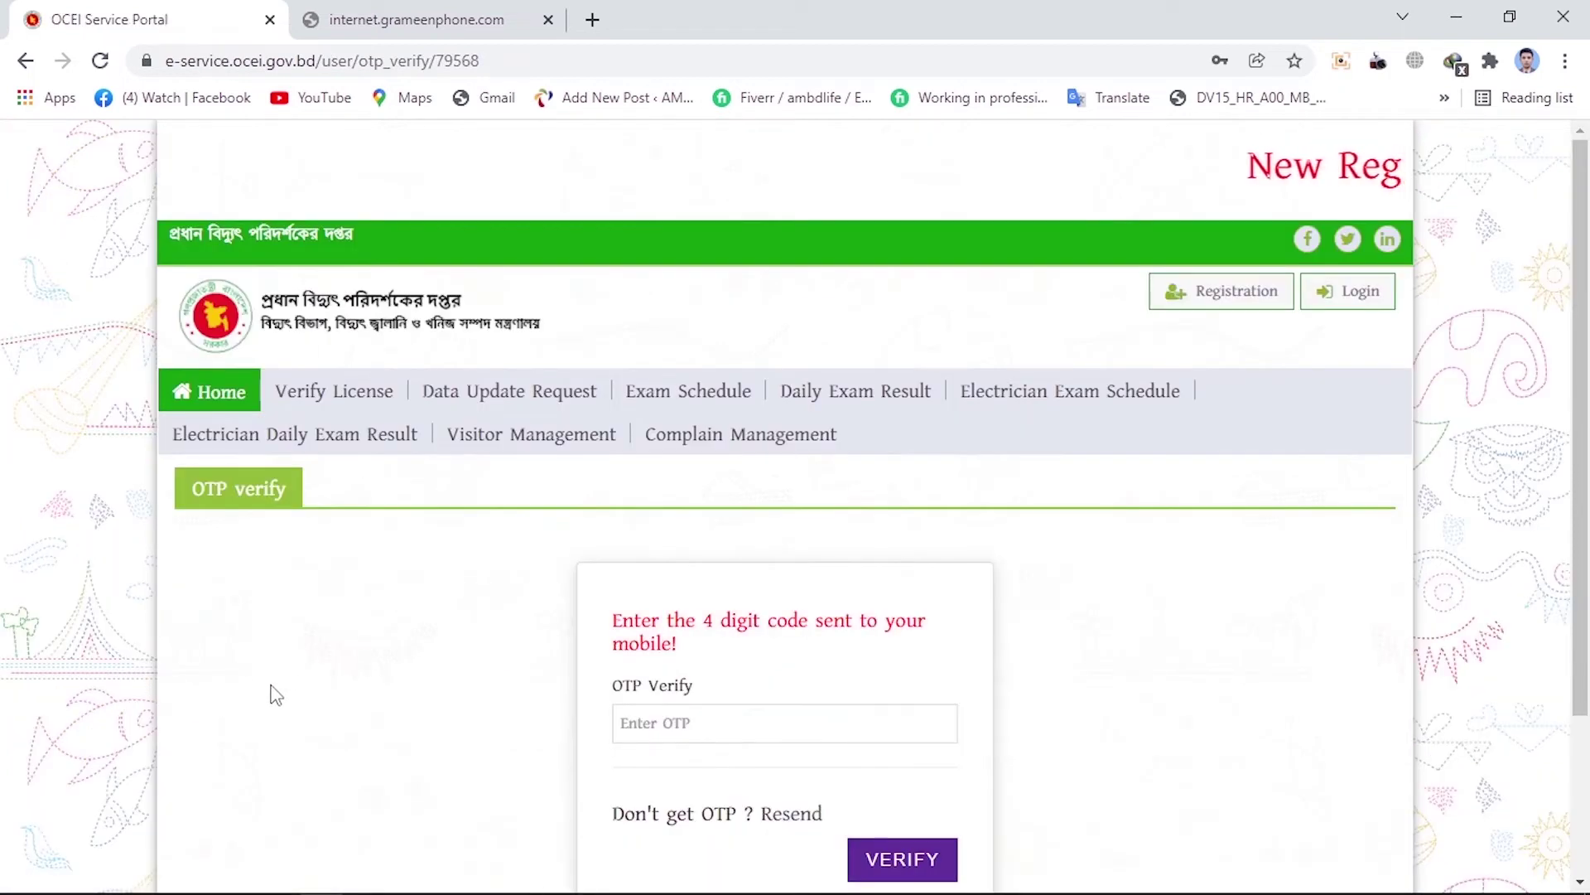
Enter the 4-digit code from the SMS into the OTP field and verify it
scroll(980, 550, "down", 3)
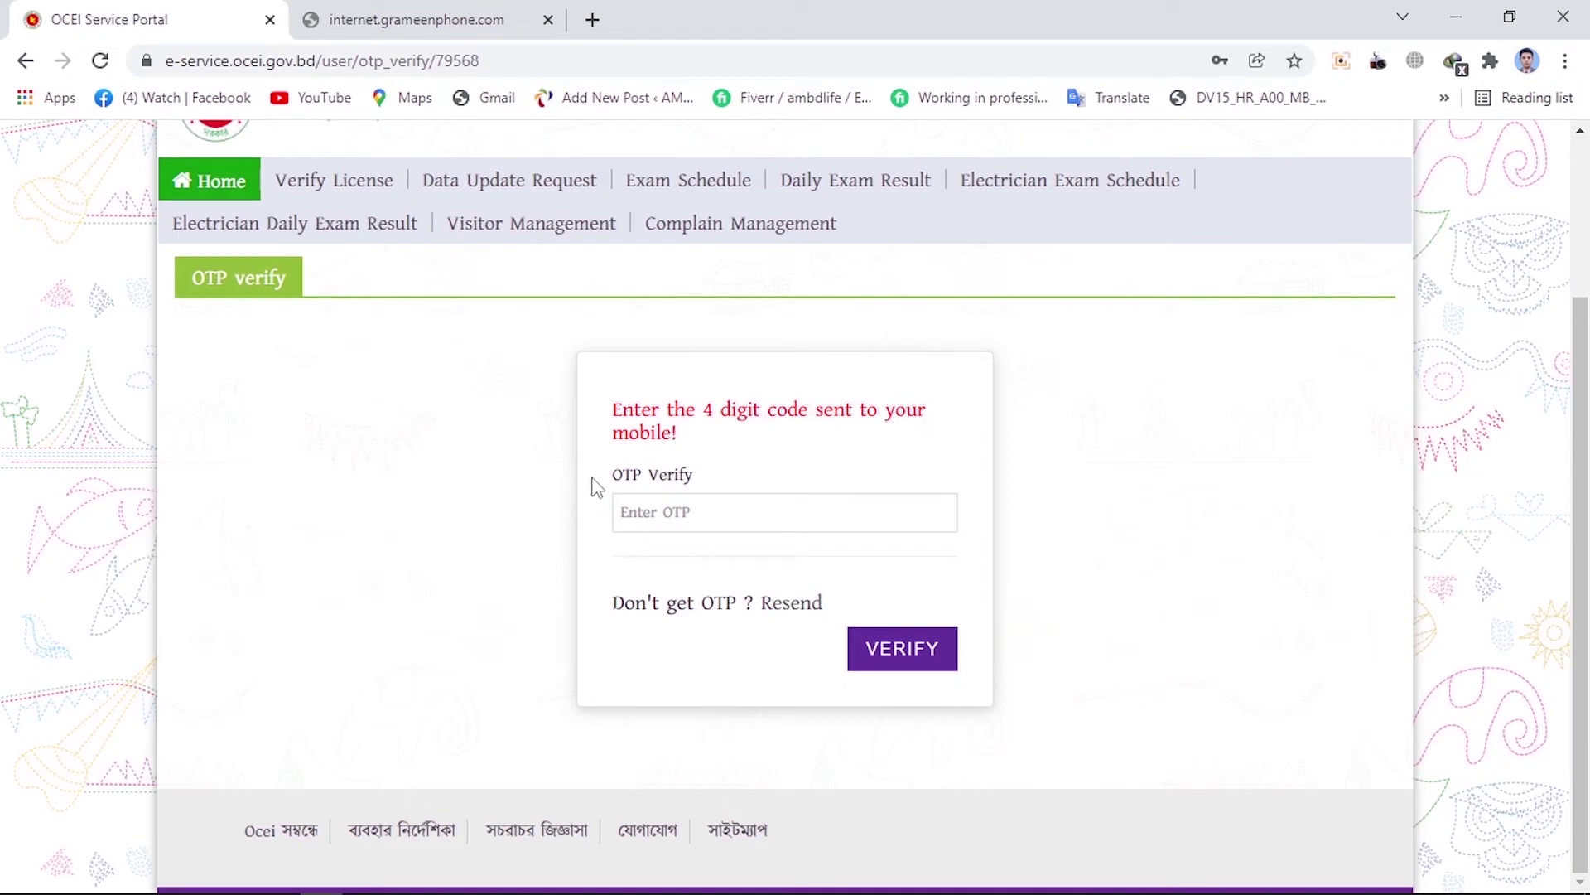
left_click(635, 515)
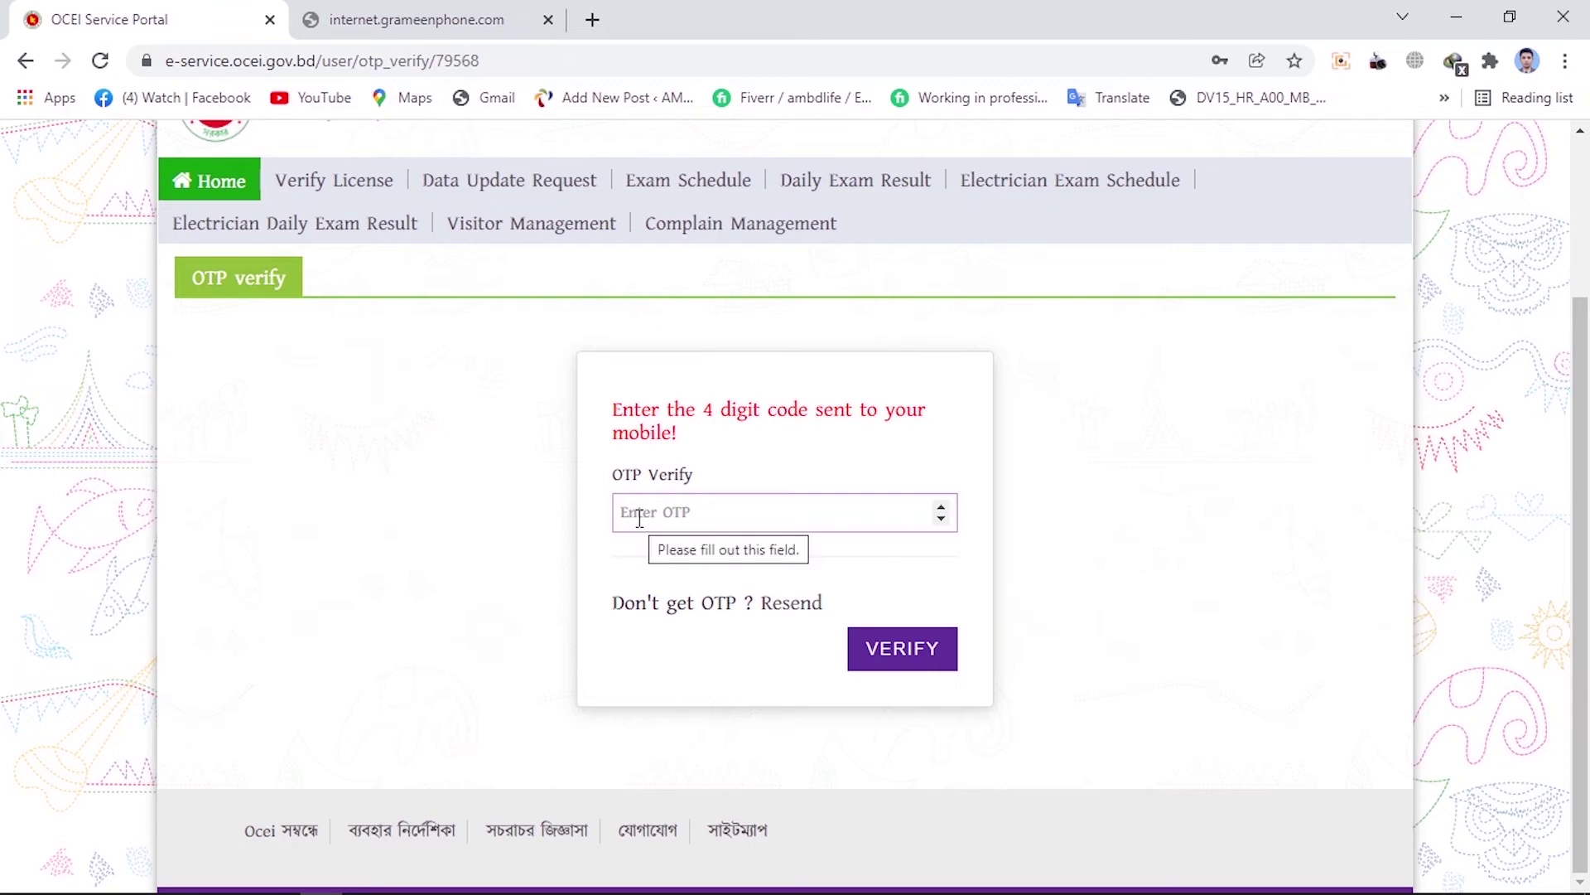
left_click(762, 514)
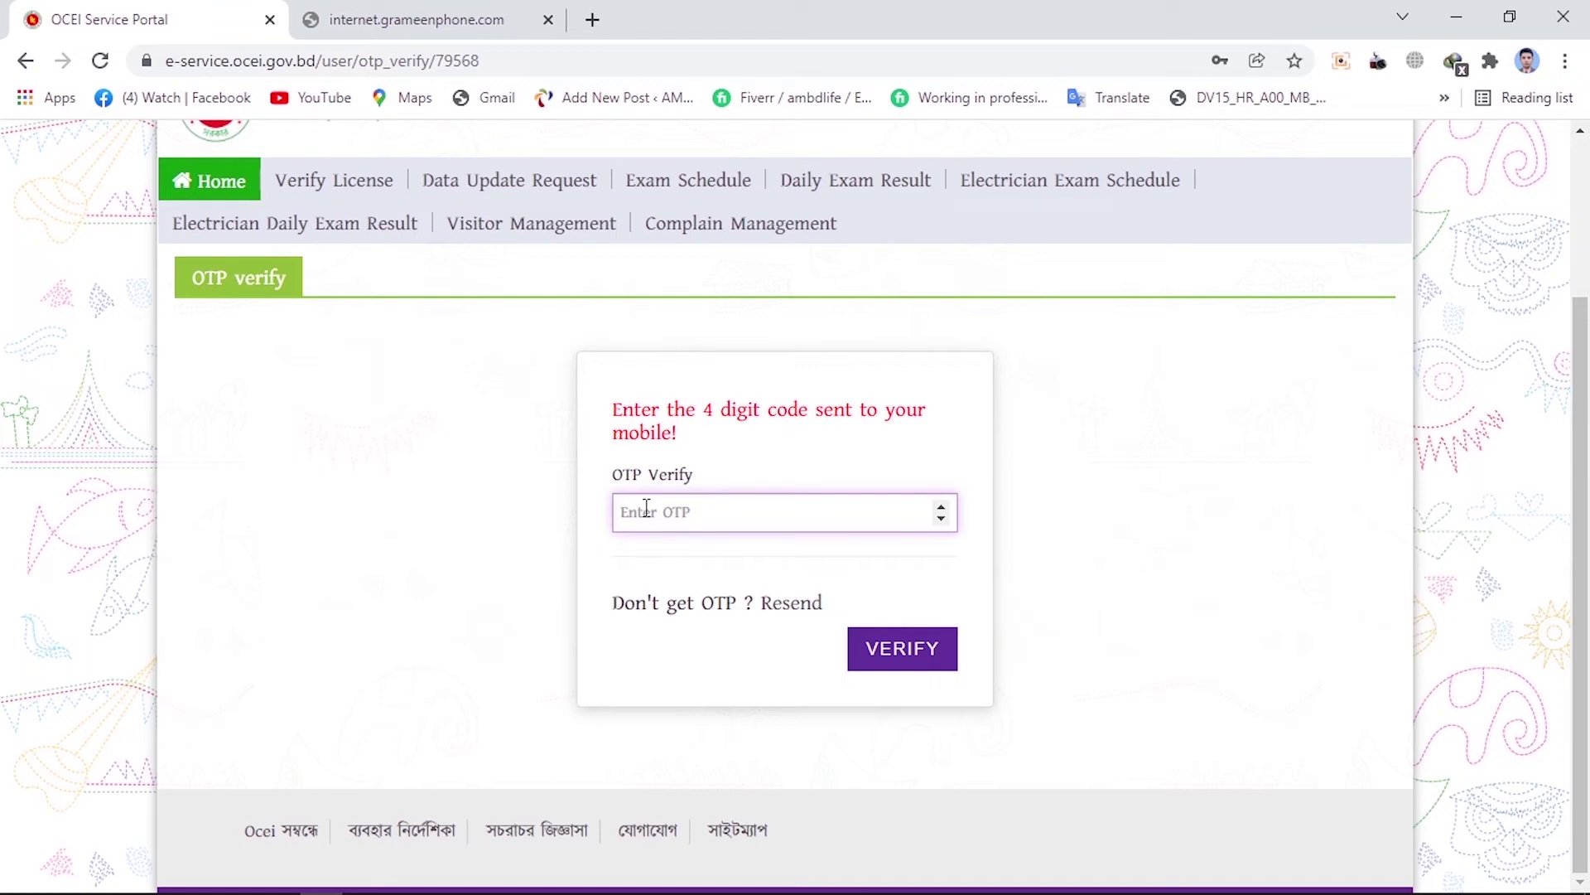
left_click(909, 655)
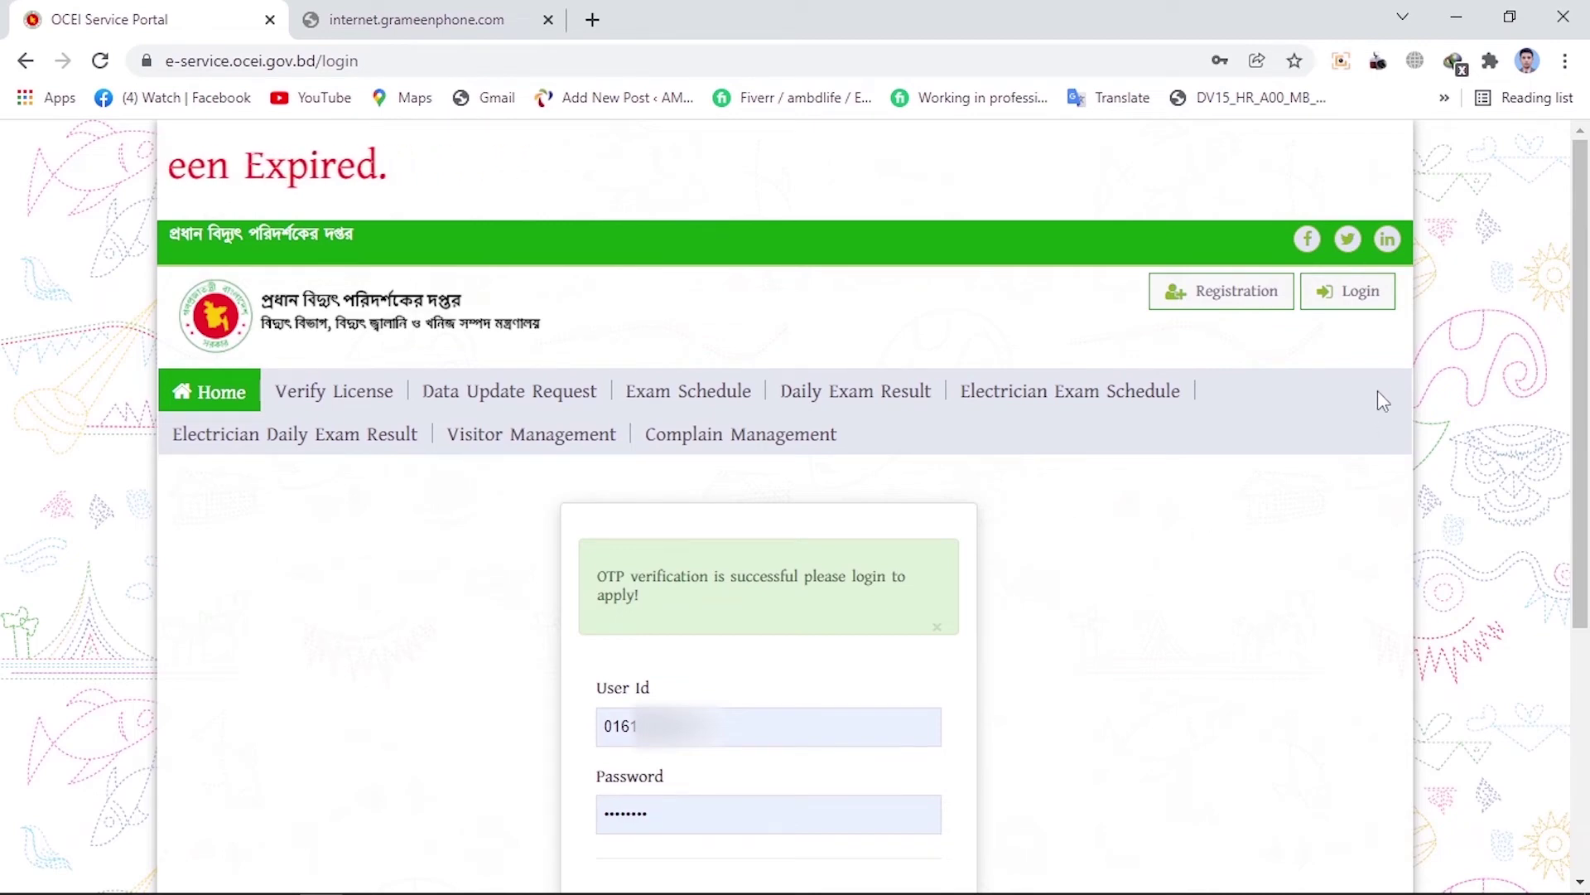
On the login page, replace the autofilled User Id with the new mobile number
scroll(1366, 309, "down", 5)
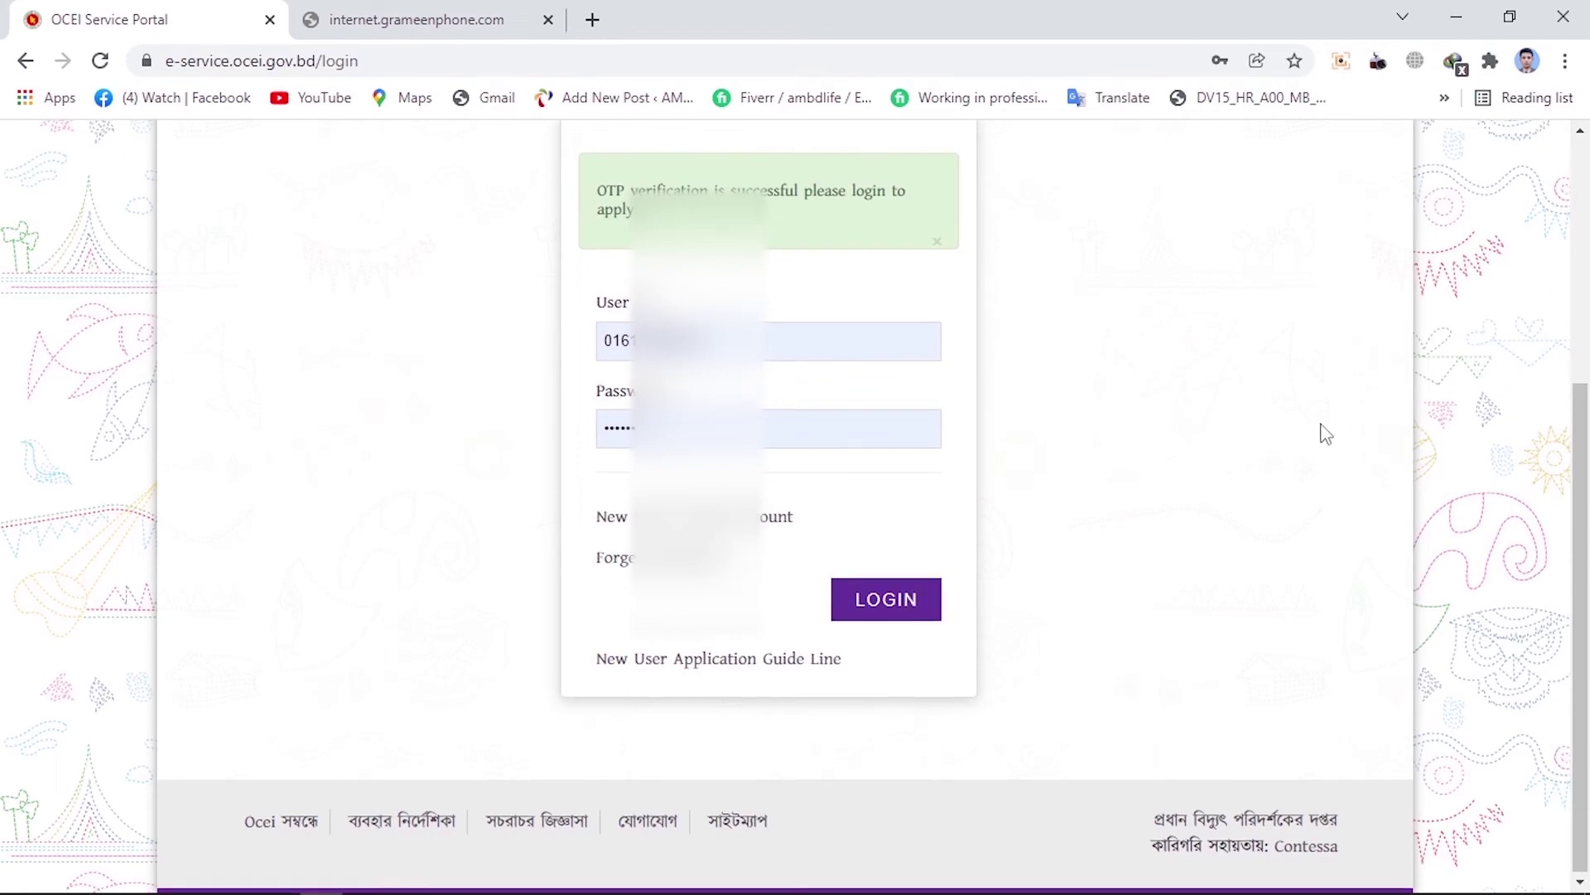
scroll(1325, 398, "up", 5)
left_click(1350, 297)
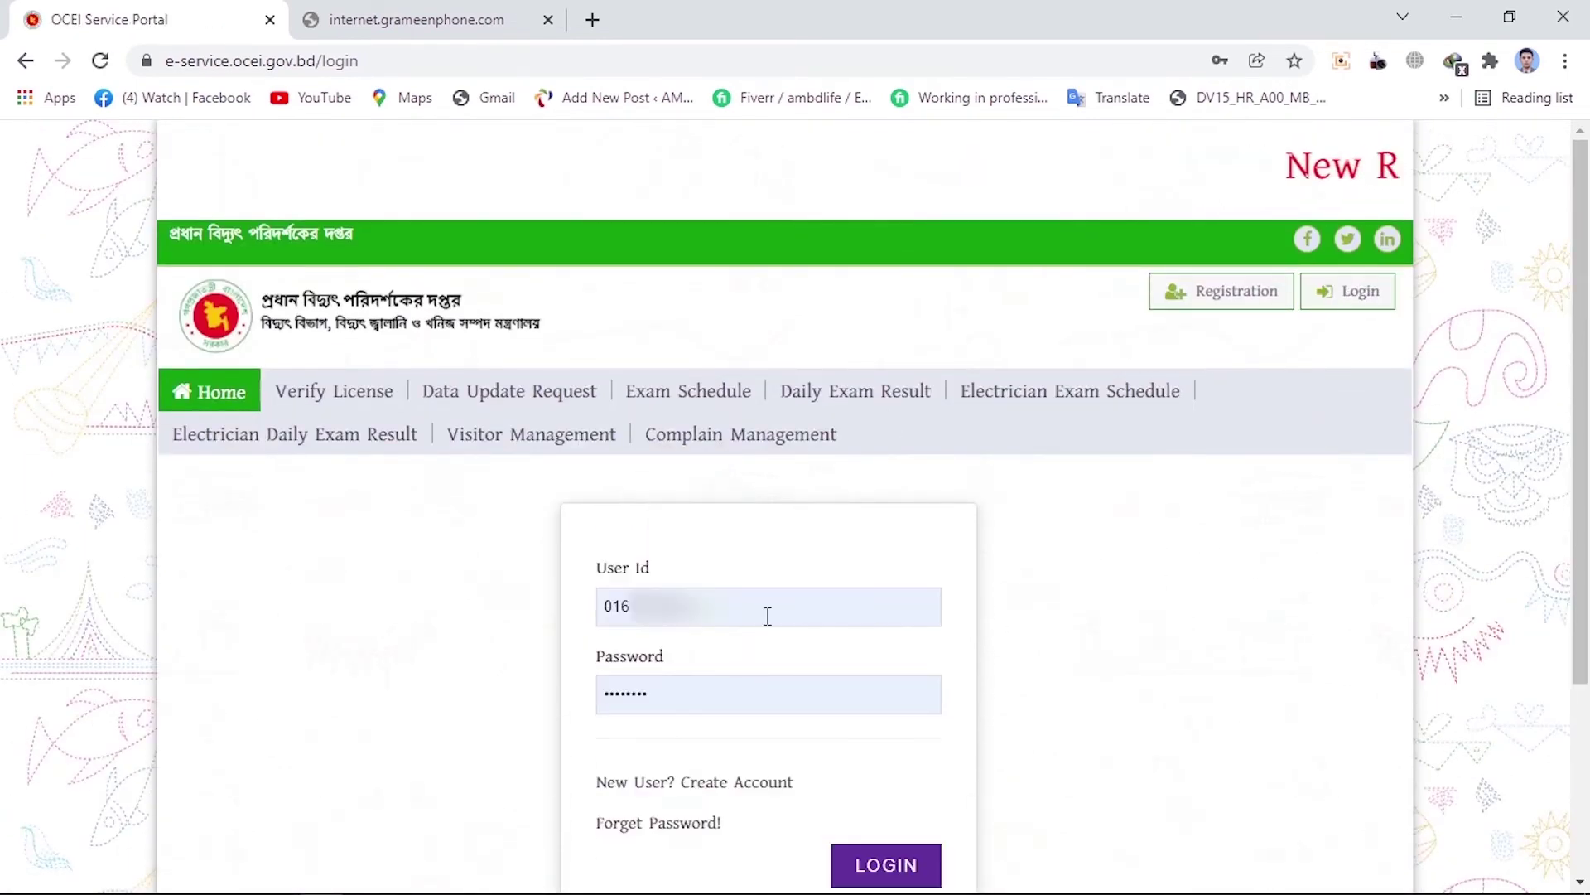
left_click(767, 614)
key("ctrl+a")
key("BackSpace")
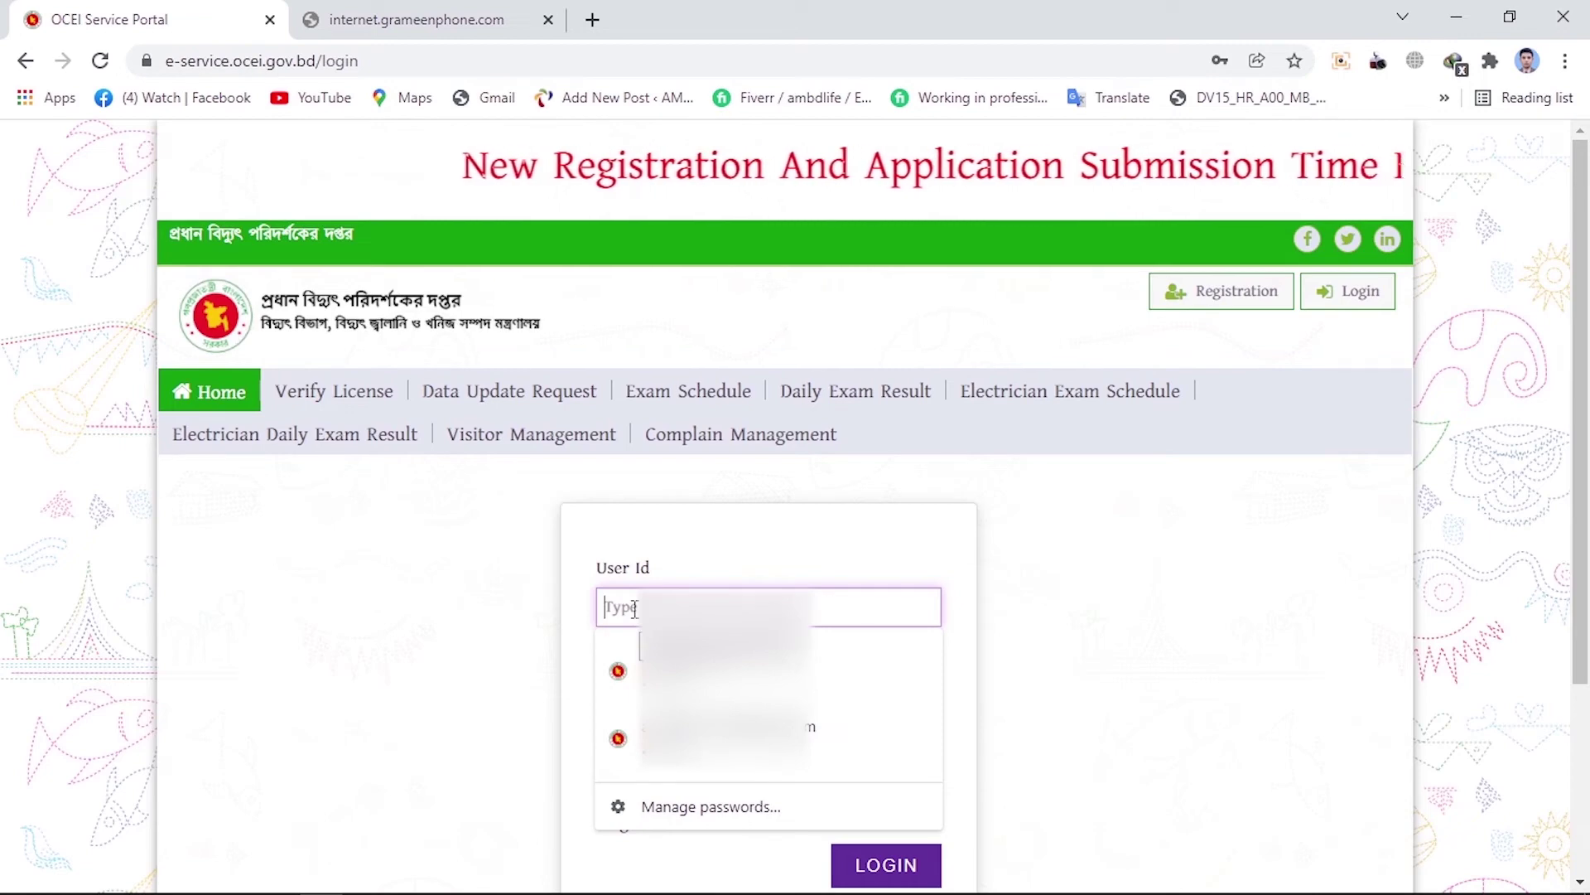
type("019")
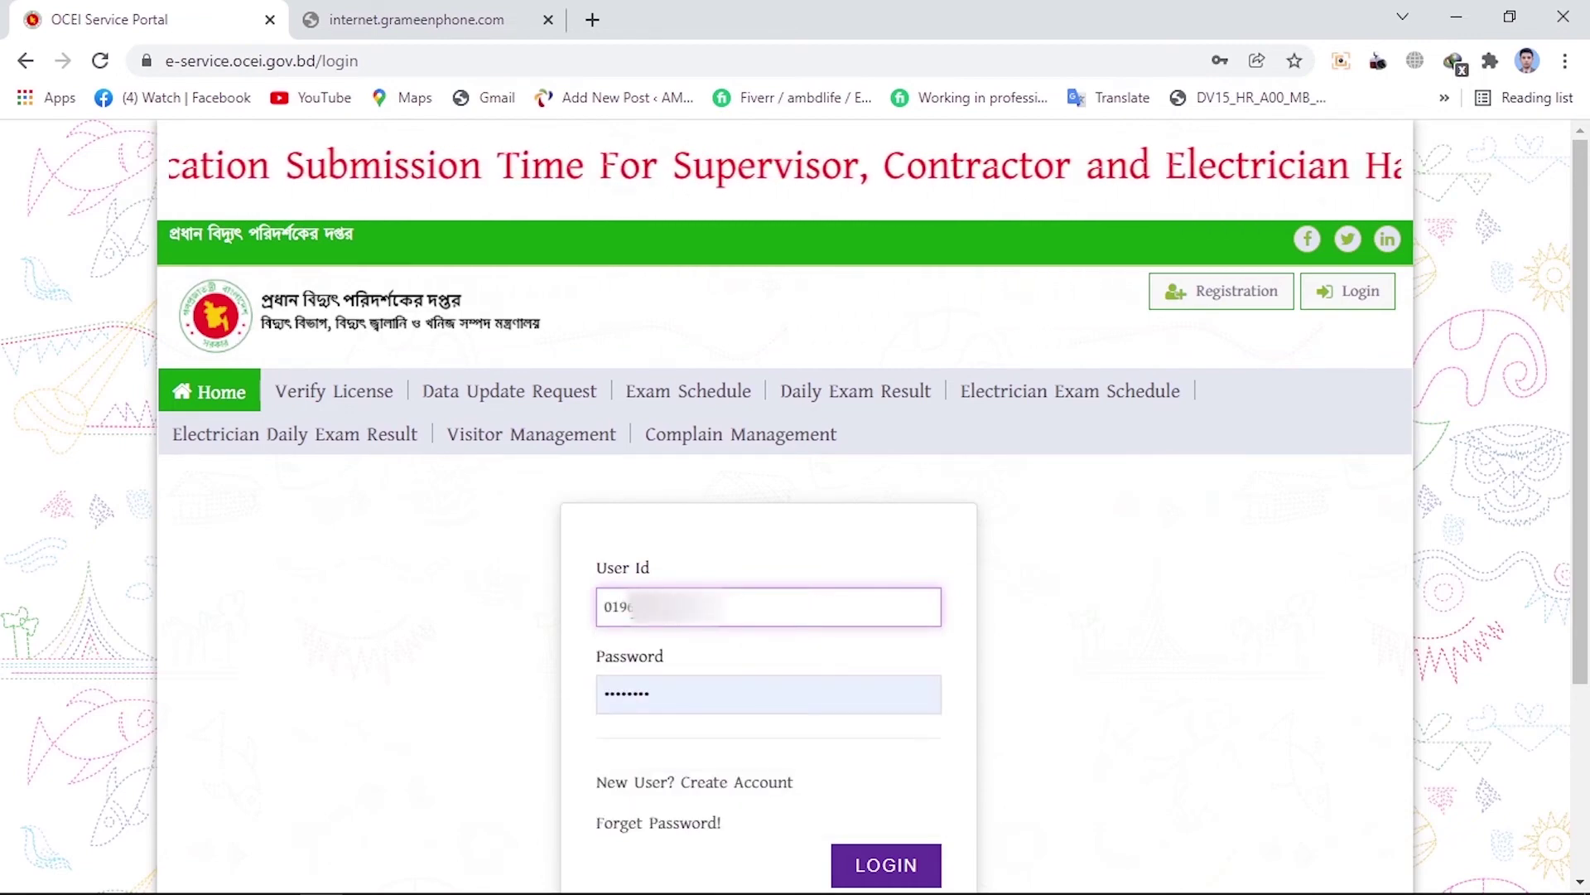
Replace the autofilled password with the new account's password and log in
left_click(723, 694)
key("ctrl+a")
key("BackSpace")
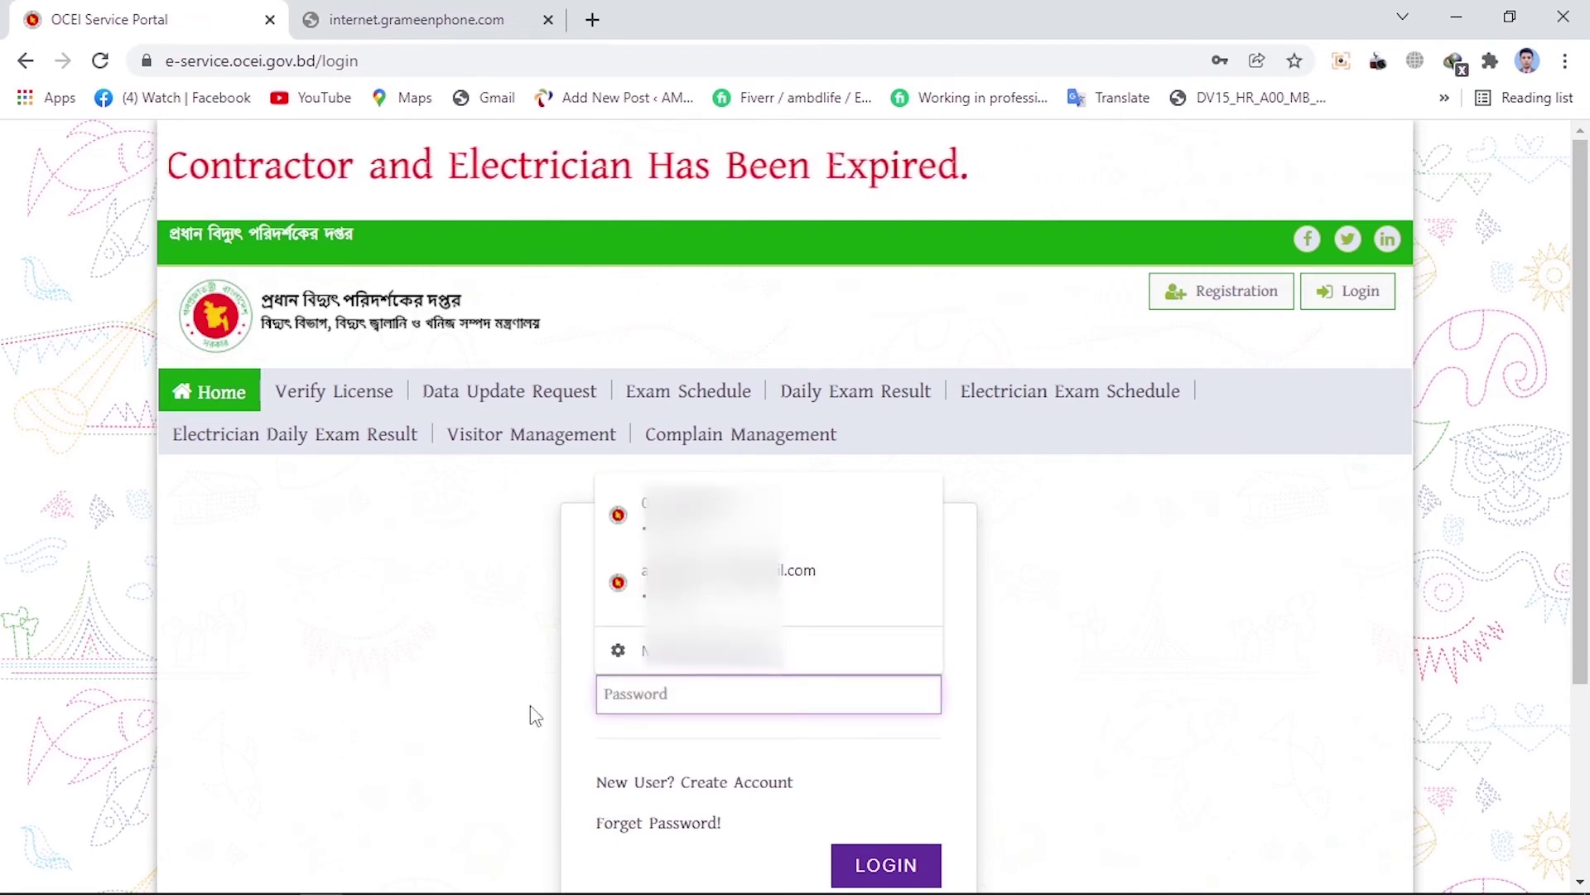
key("ctrl+v")
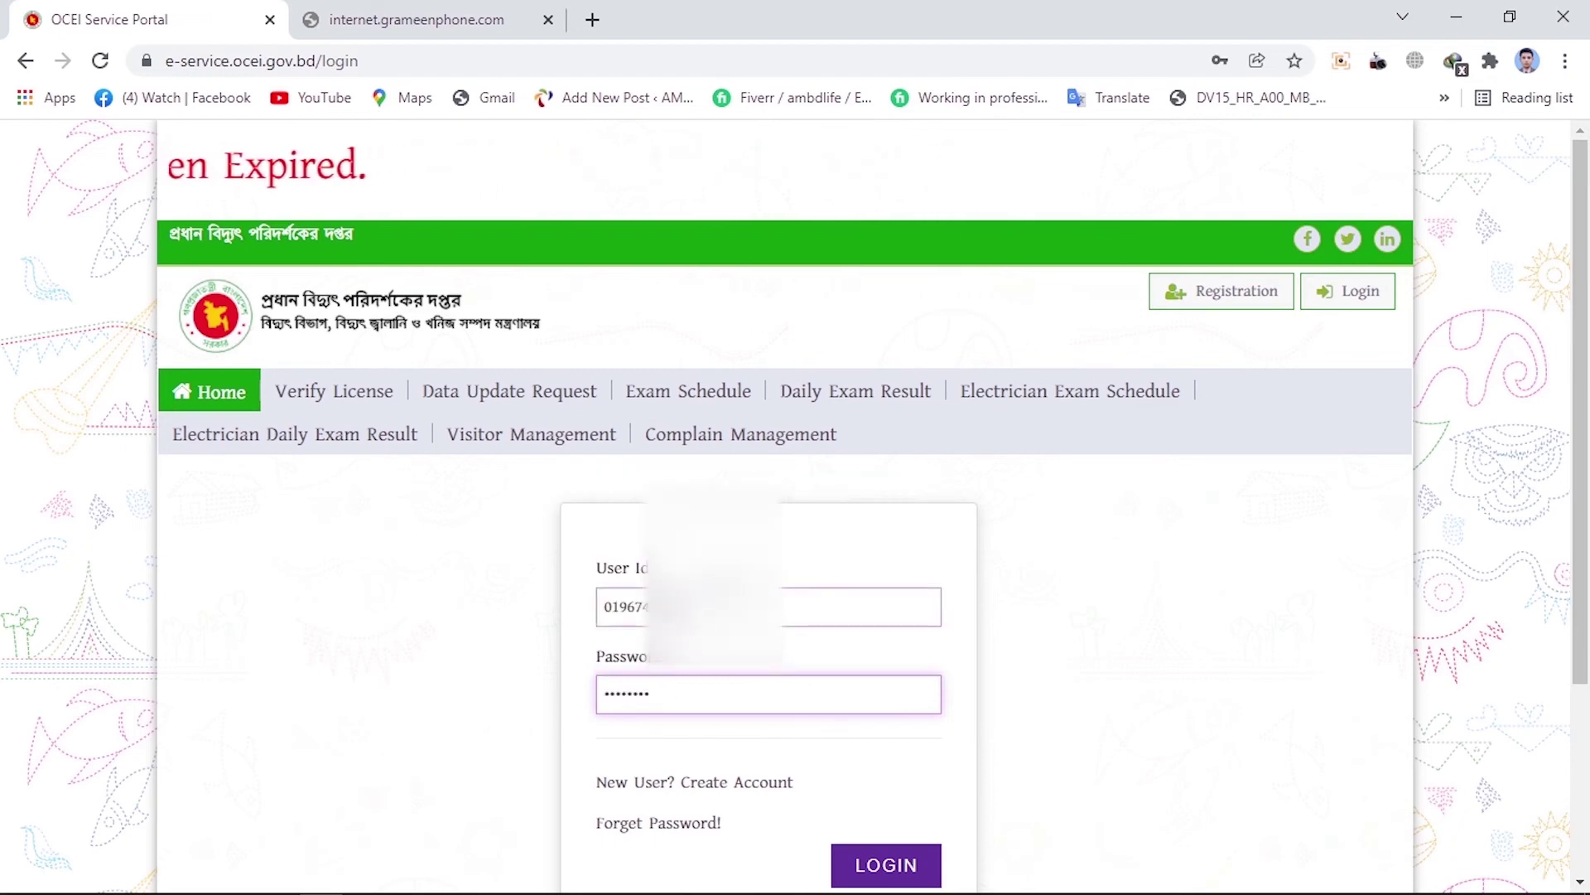
scroll(927, 752, "down", 1)
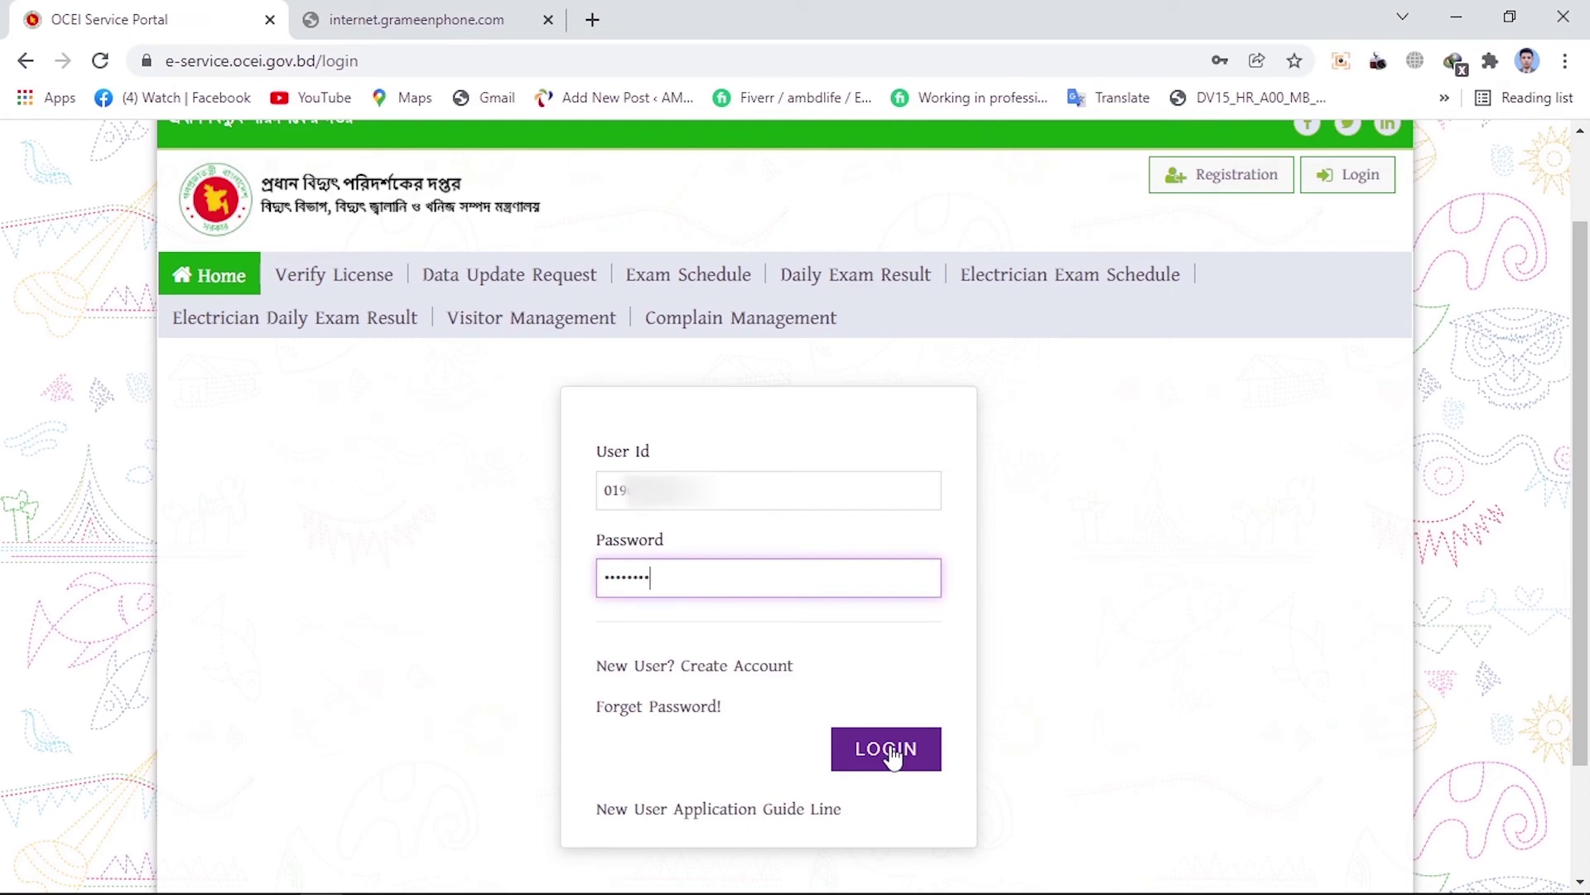
left_click(898, 755)
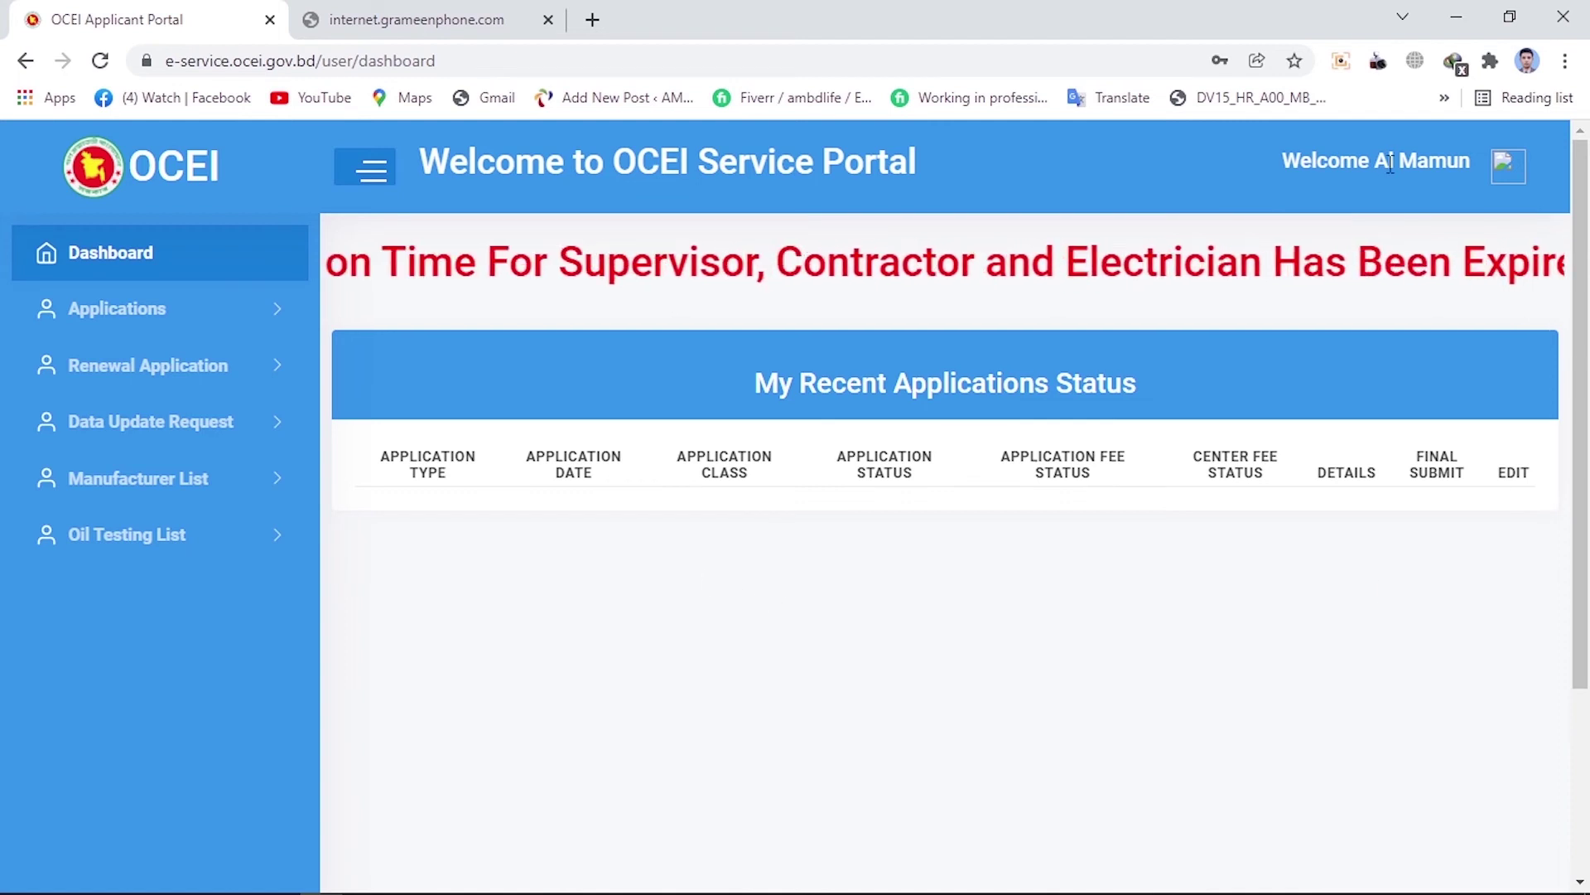
left_click_drag(1372, 165, 1472, 166)
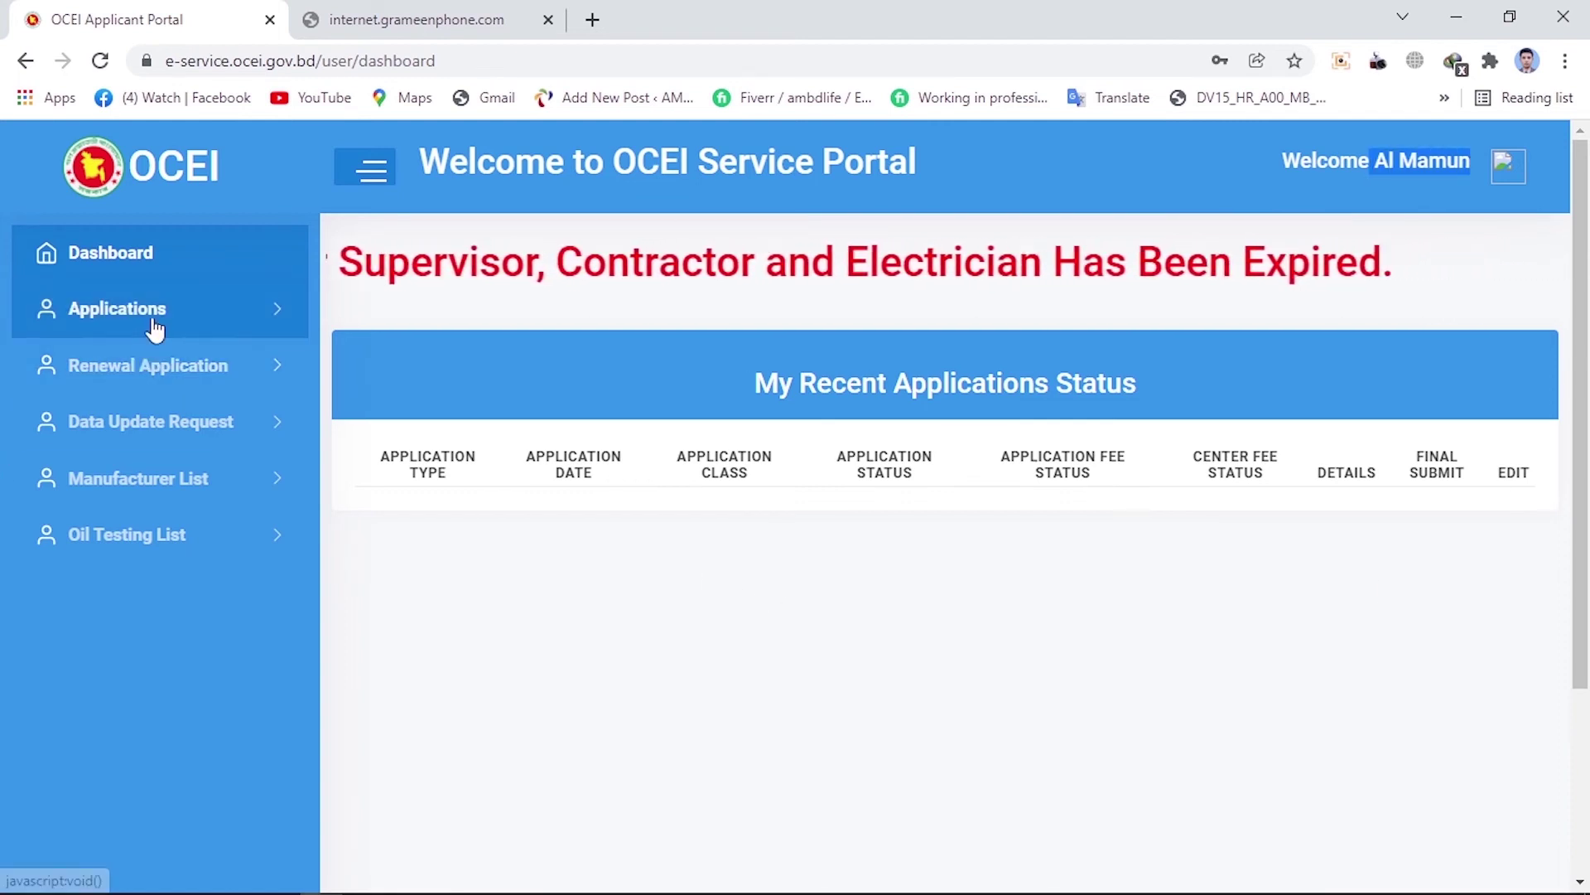
left_click(154, 313)
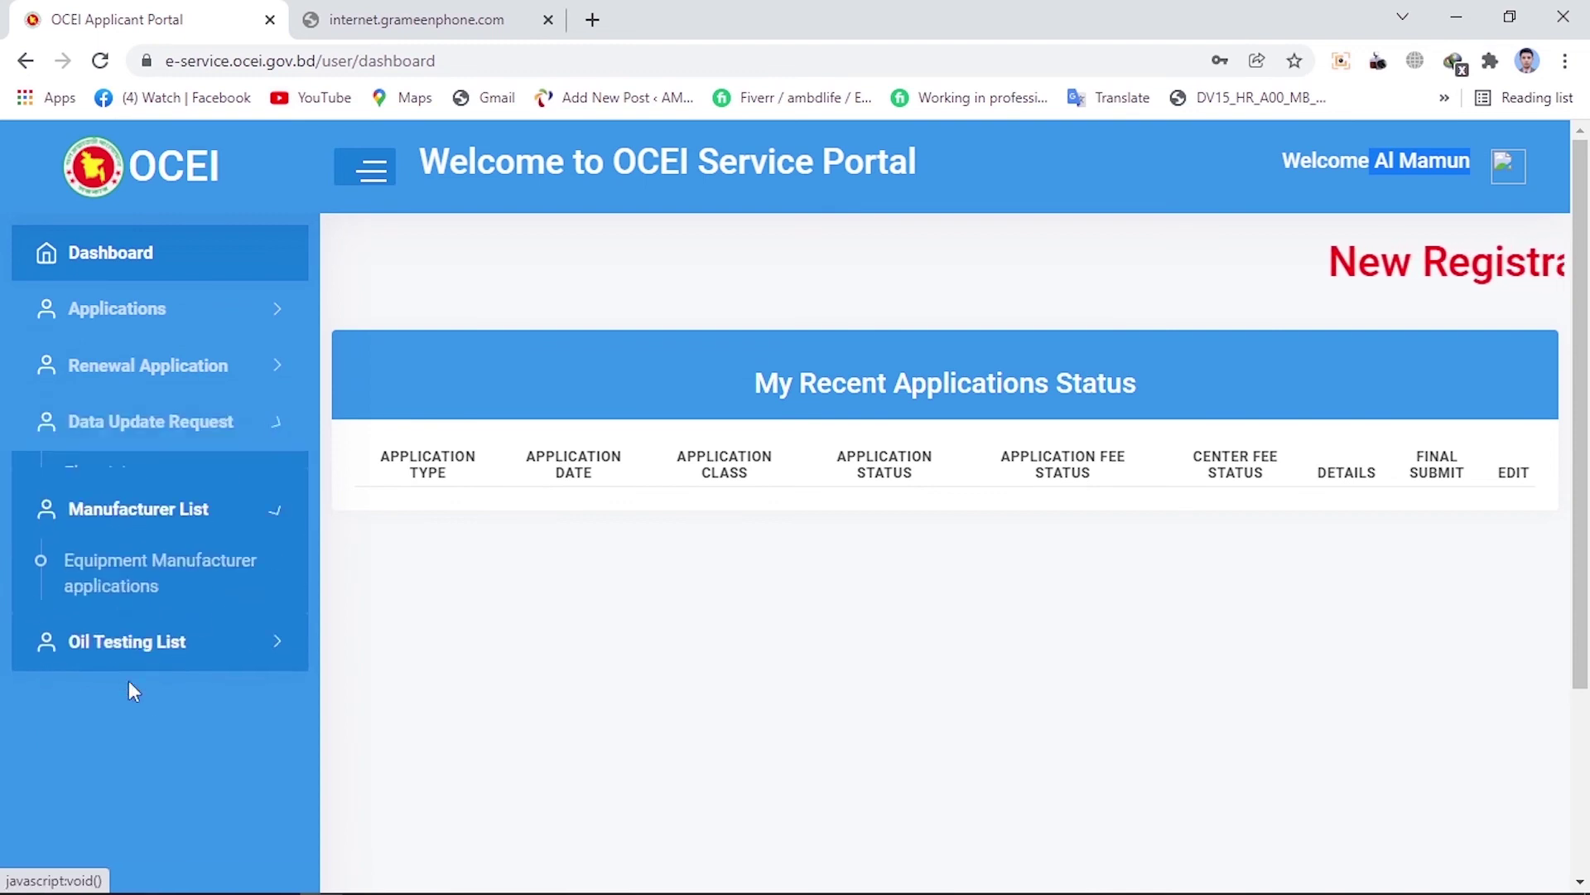
left_click(166, 313)
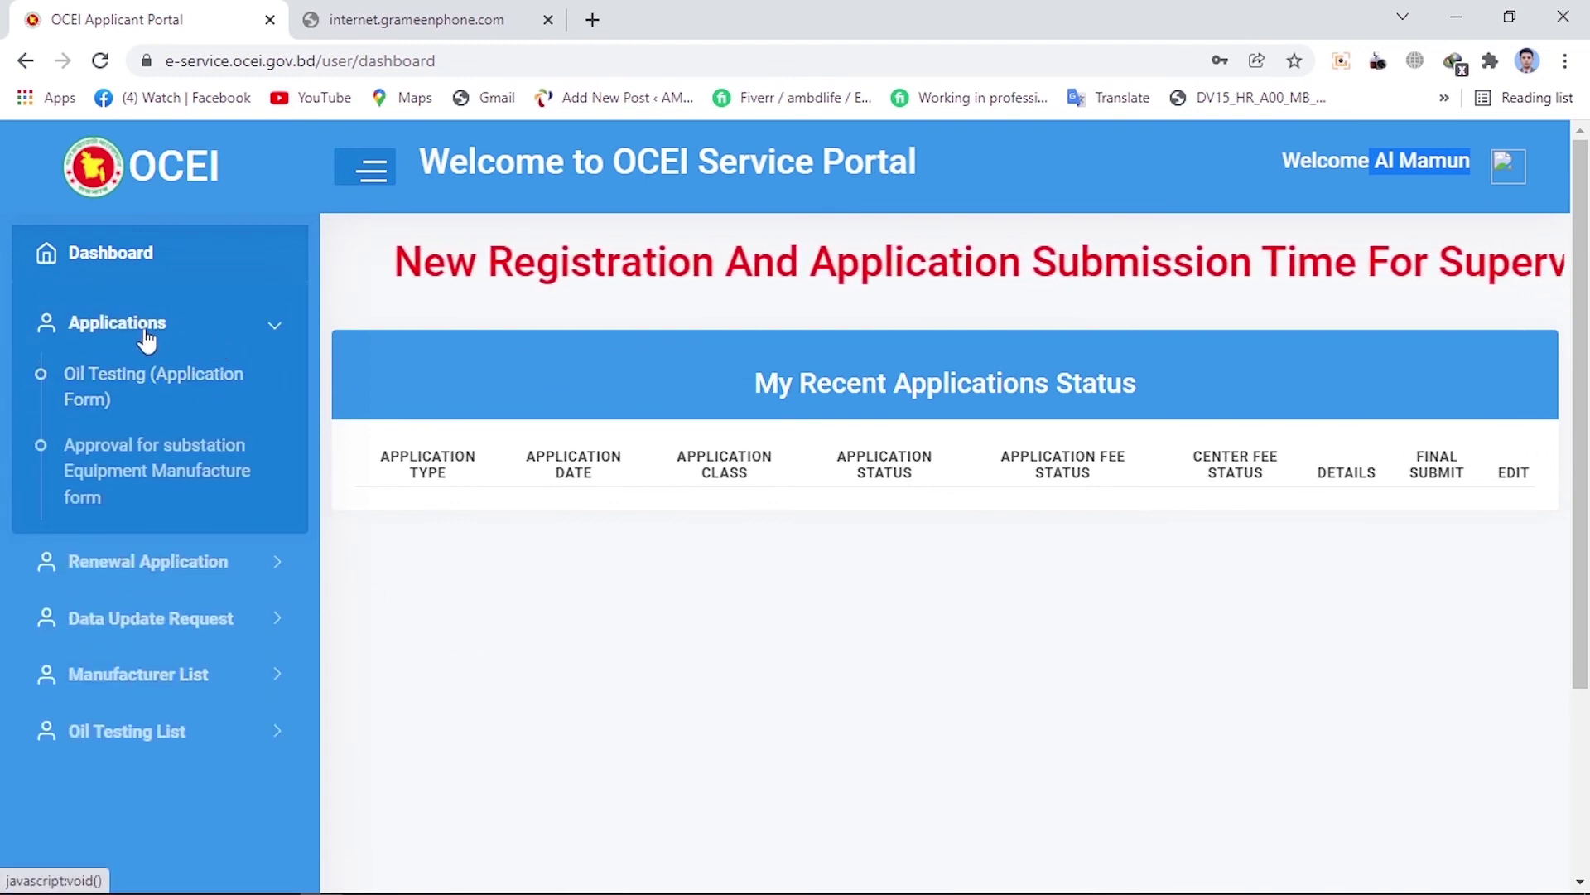
left_click(157, 329)
left_click(290, 324)
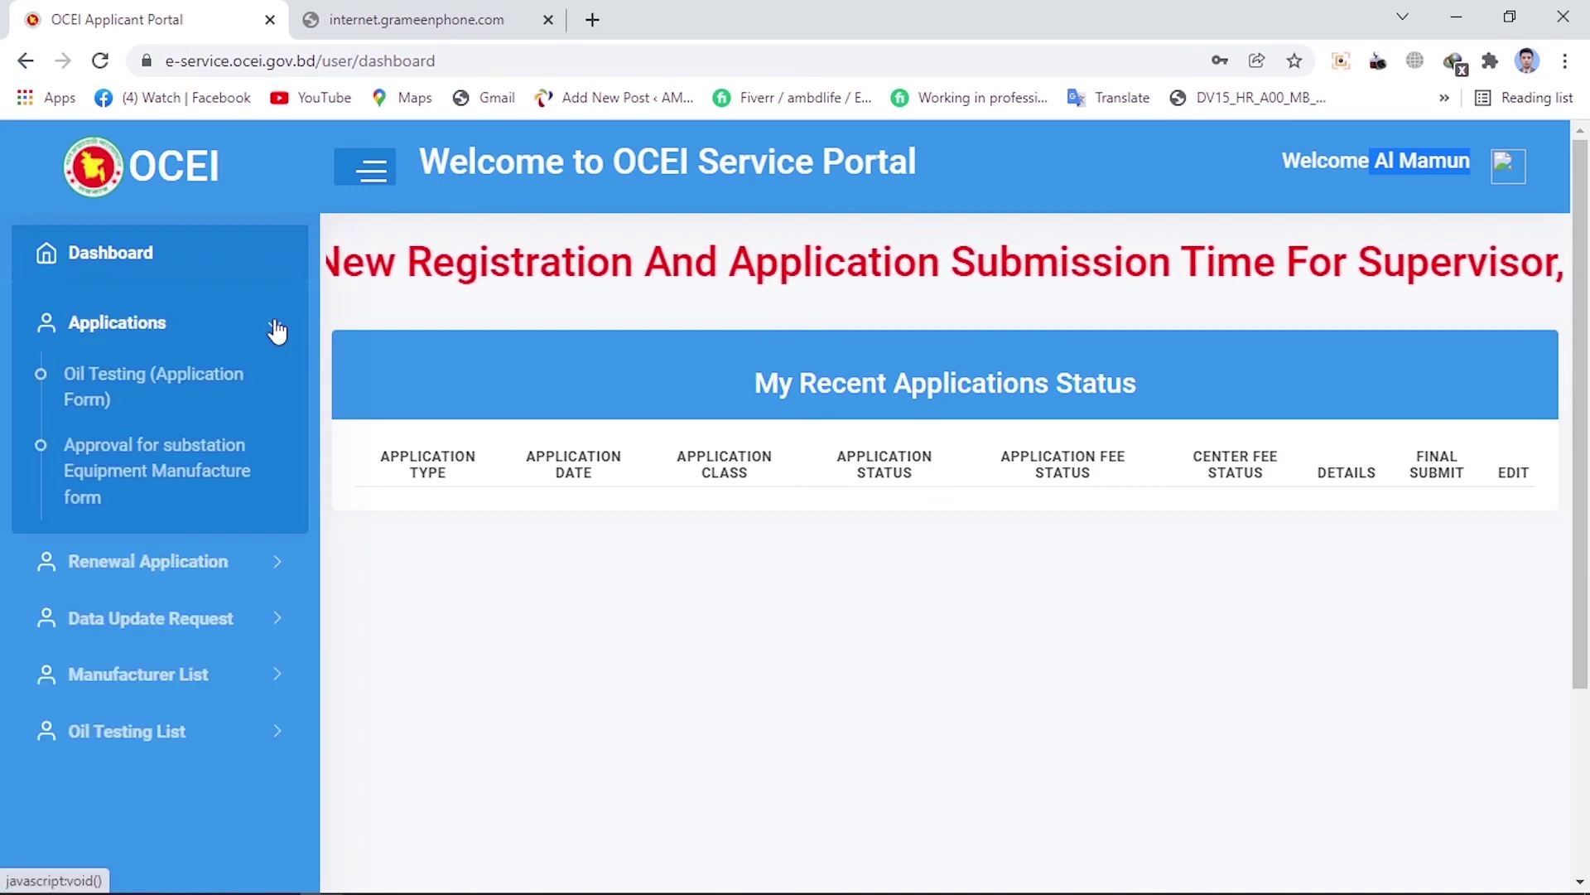
left_click(277, 329)
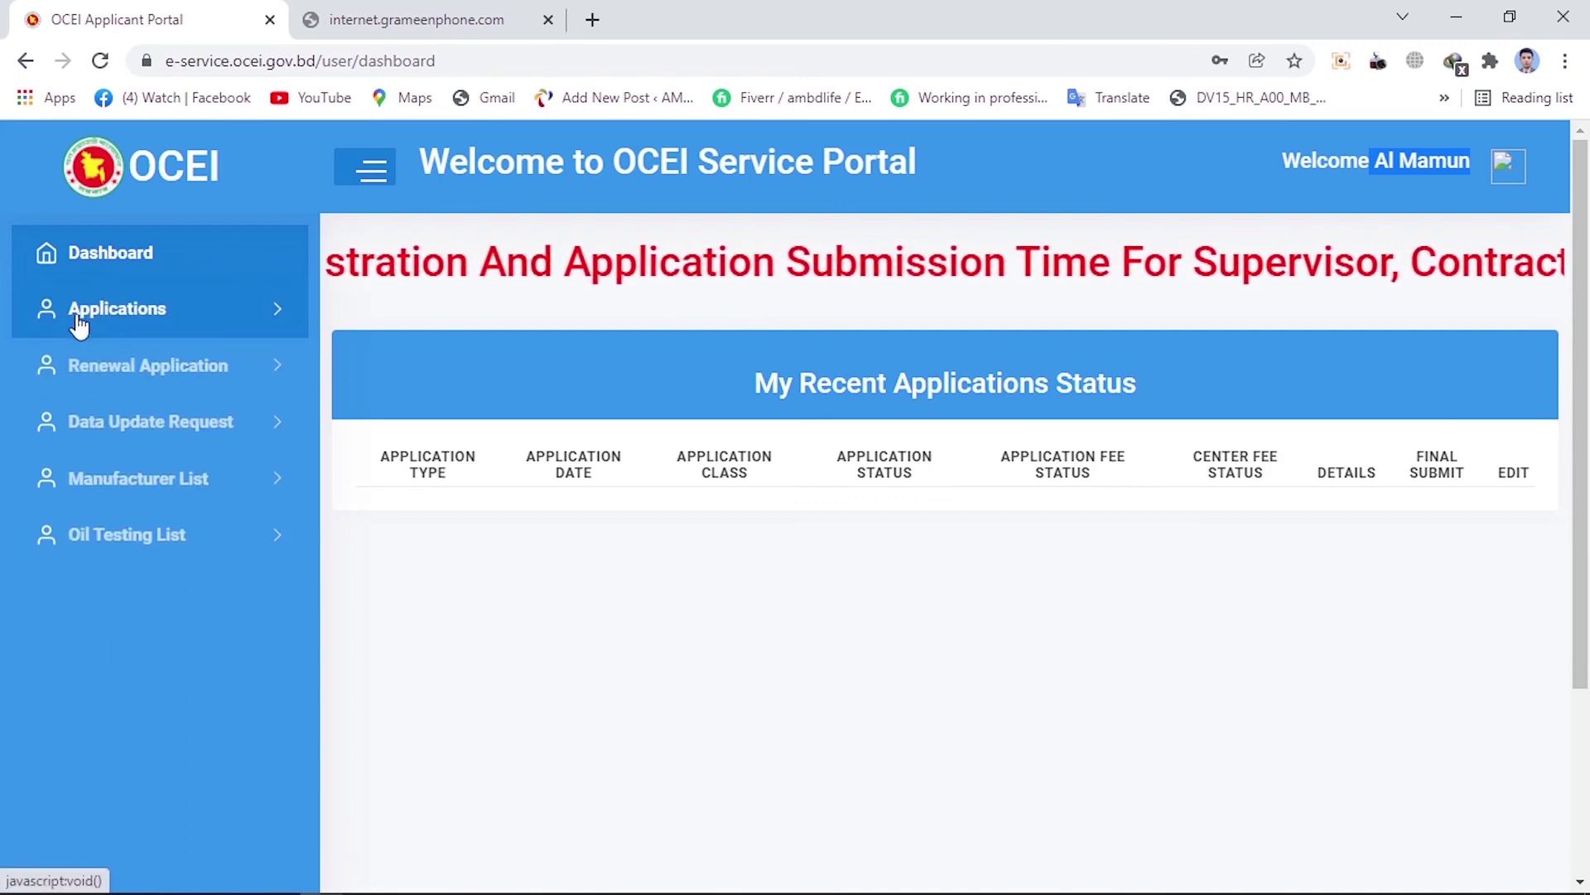